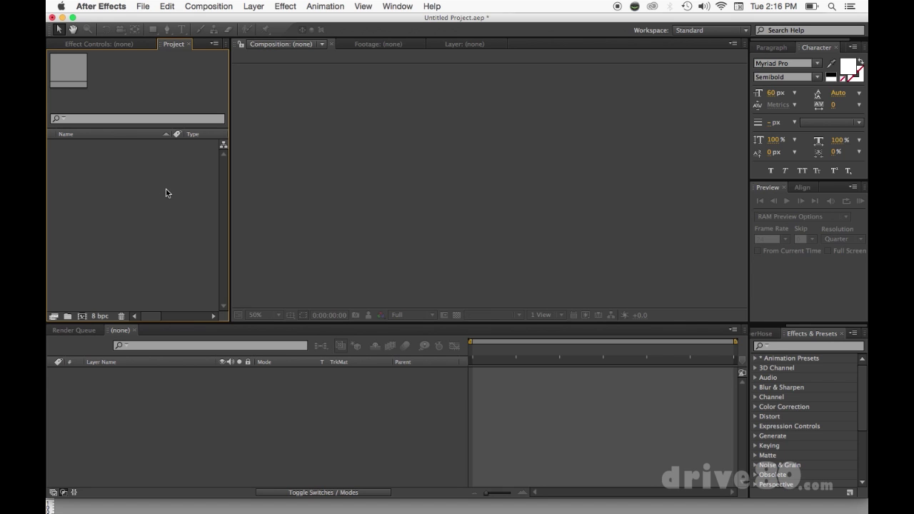
Step: Create a 1920 × 1080 composition at 23.976 fps with a one-minute duration and a black background
{"action": "key", "text": "super+n"}
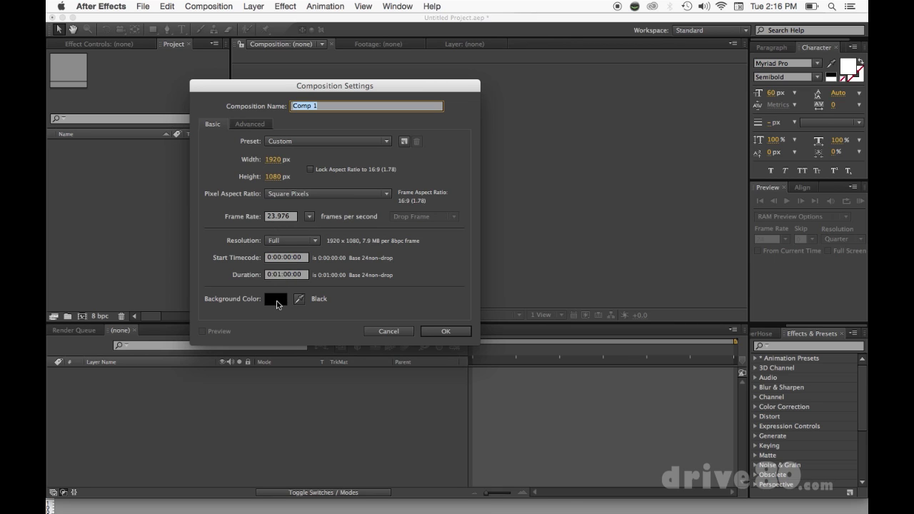
{"action": "left_click", "coordinate": [438, 328]}
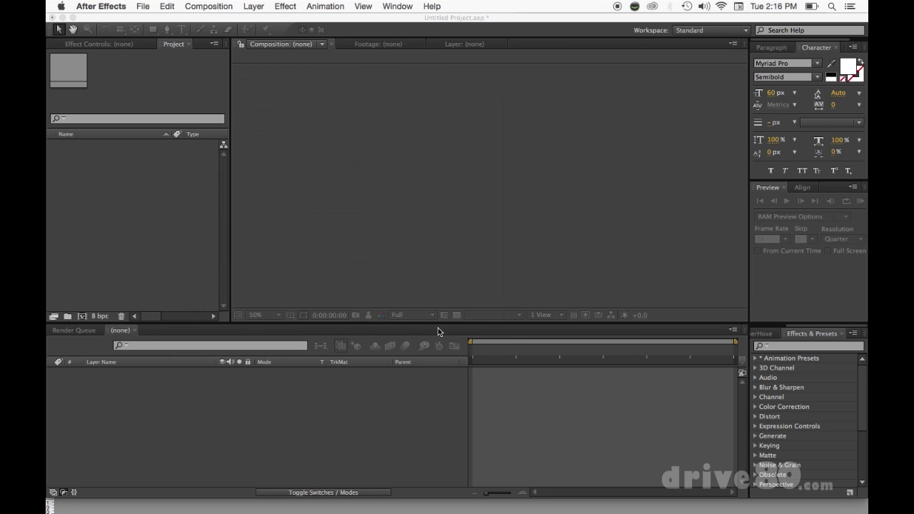
{"action": "left_click", "coordinate": [84, 147]}
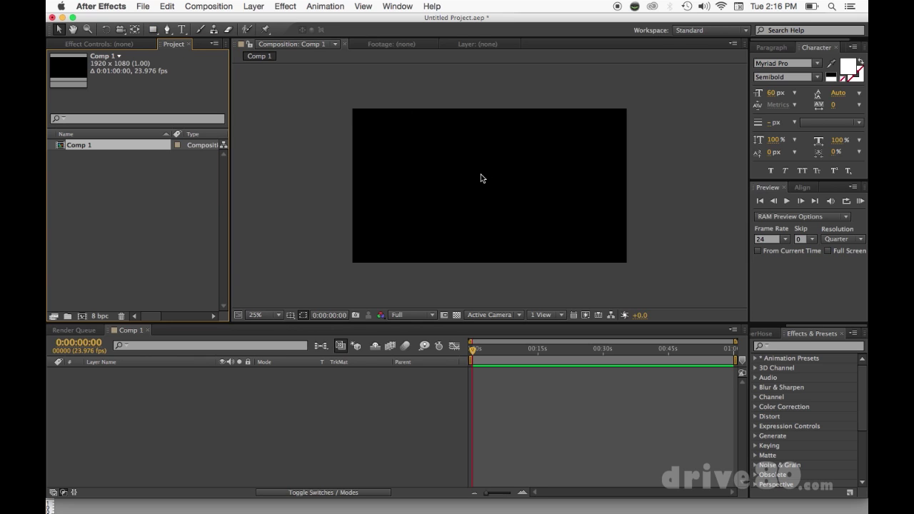
Step: Draw a white square without a stroke and move it to the middle of the composition
{"action": "key", "text": "q"}
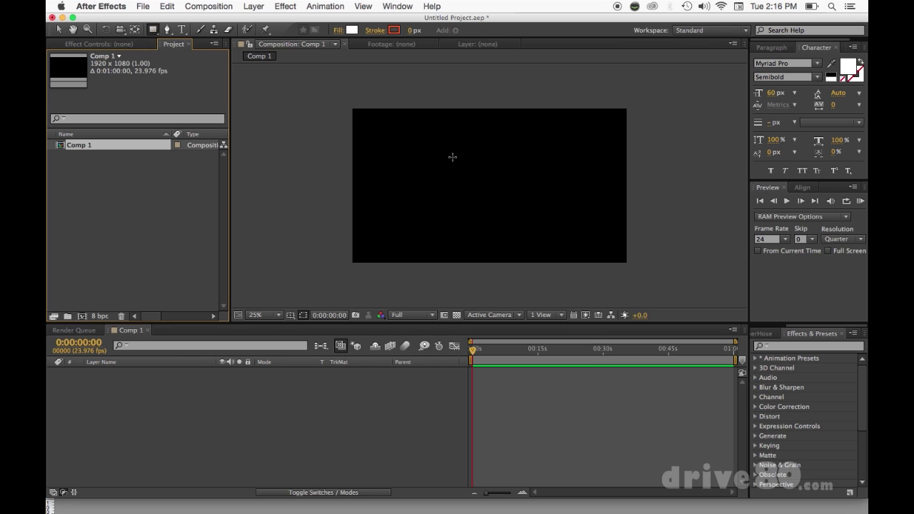
{"action": "left_click_drag", "start_coordinate": [455, 157], "coordinate": [507, 208]}
{"action": "key", "text": "v"}
{"action": "left_click_drag", "start_coordinate": [480, 173], "coordinate": [487, 174]}
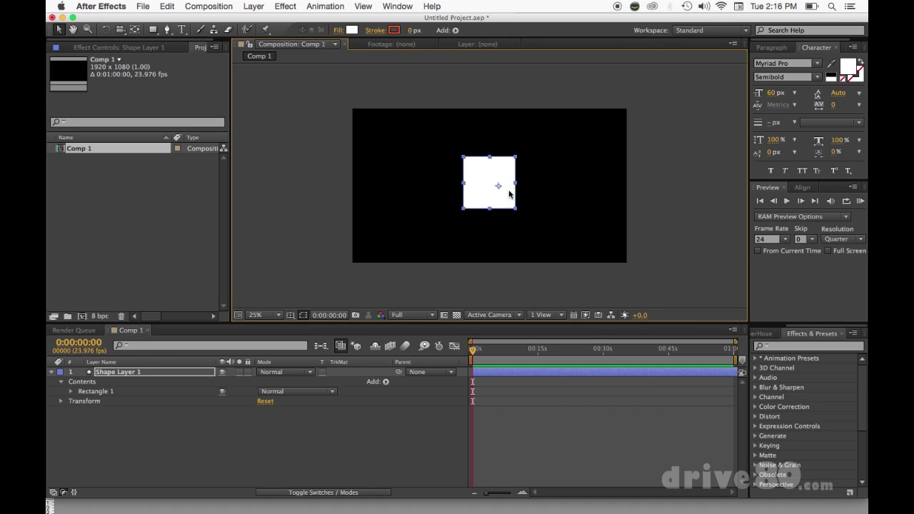
{"action": "left_click", "coordinate": [549, 172]}
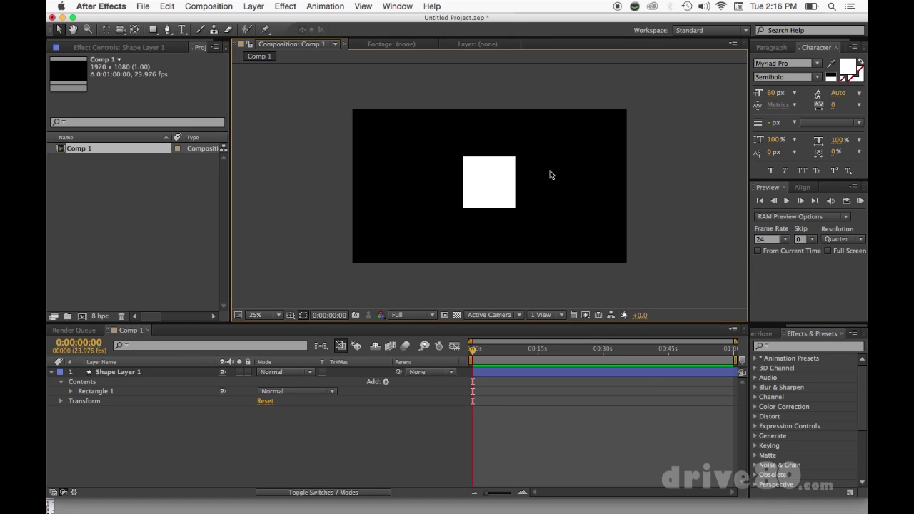
Step: Move the square's anchor point to the centre of the shape
{"action": "left_click", "coordinate": [483, 193]}
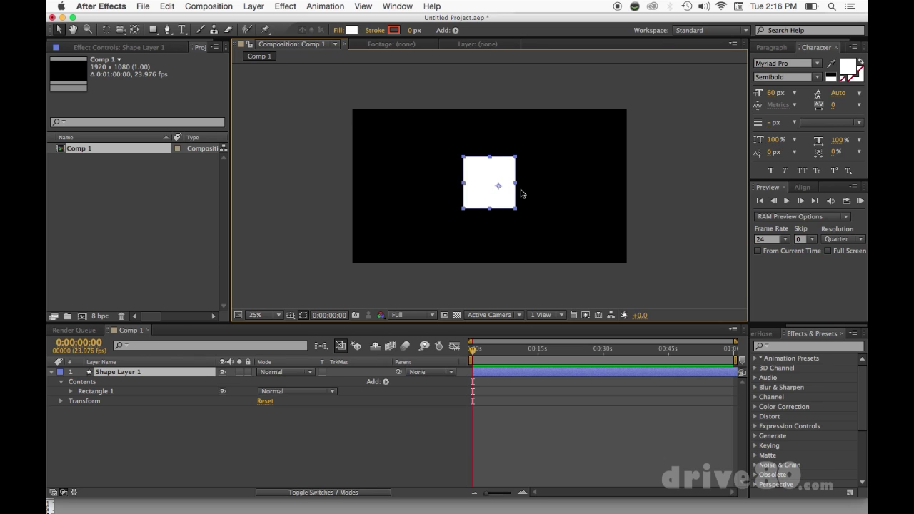
{"action": "left_click", "coordinate": [426, 194]}
{"action": "left_click", "coordinate": [482, 203]}
{"action": "key", "text": "y"}
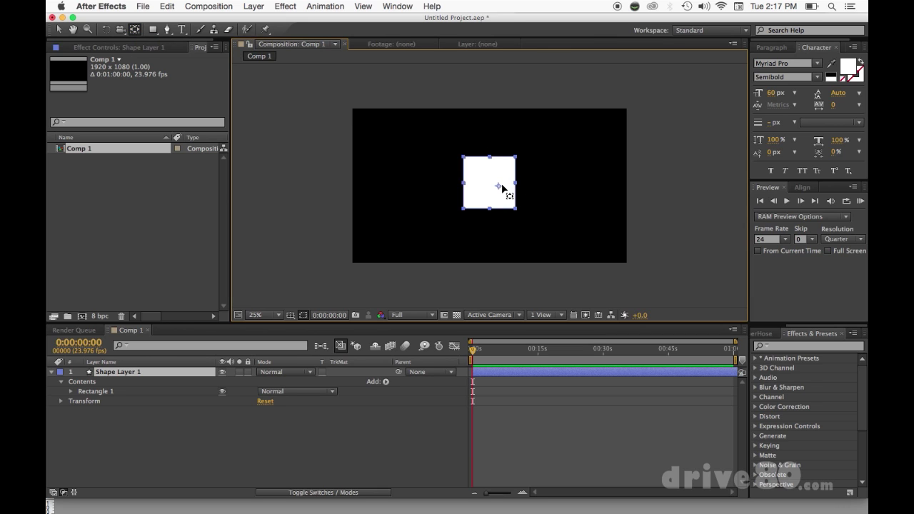
{"action": "mouse_move", "coordinate": [498, 187]}
{"action": "left_mouse_down"}
{"action": "mouse_move", "coordinate": [465, 190]}
{"action": "mouse_move", "coordinate": [489, 182]}
{"action": "left_mouse_up"}
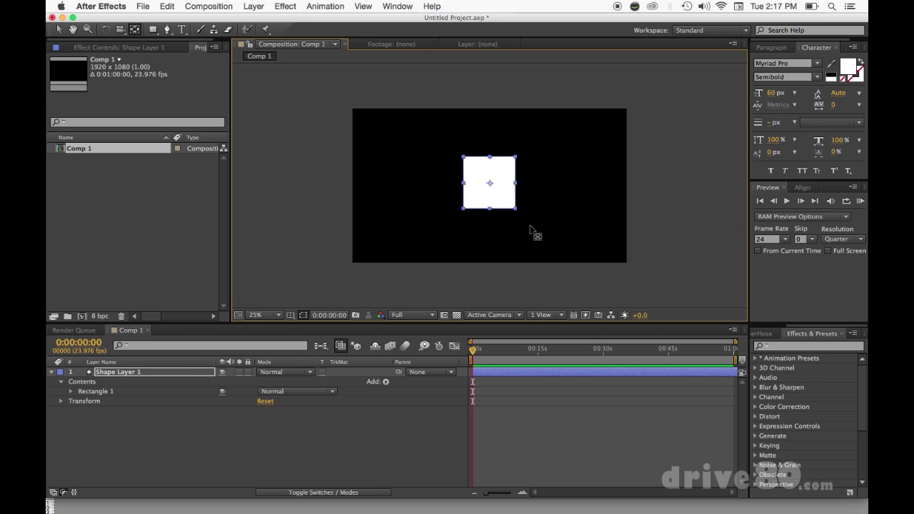
{"action": "key", "text": "v"}
{"action": "left_click", "coordinate": [510, 210]}
Step: Set the work area to end at 0:00:02:15 and return the playhead to the start of the composition
{"action": "left_click", "coordinate": [505, 371]}
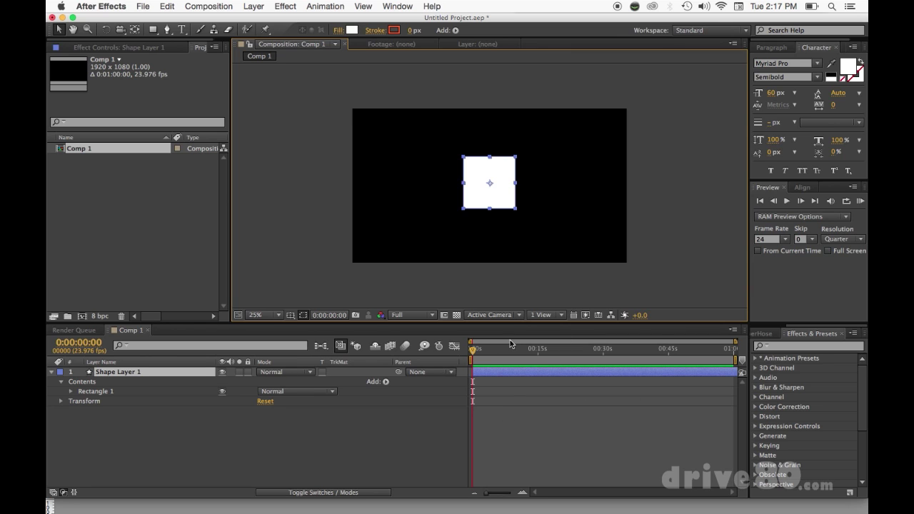
{"action": "left_click_drag", "start_coordinate": [475, 353], "coordinate": [485, 354]}
{"action": "key", "text": "equal"}
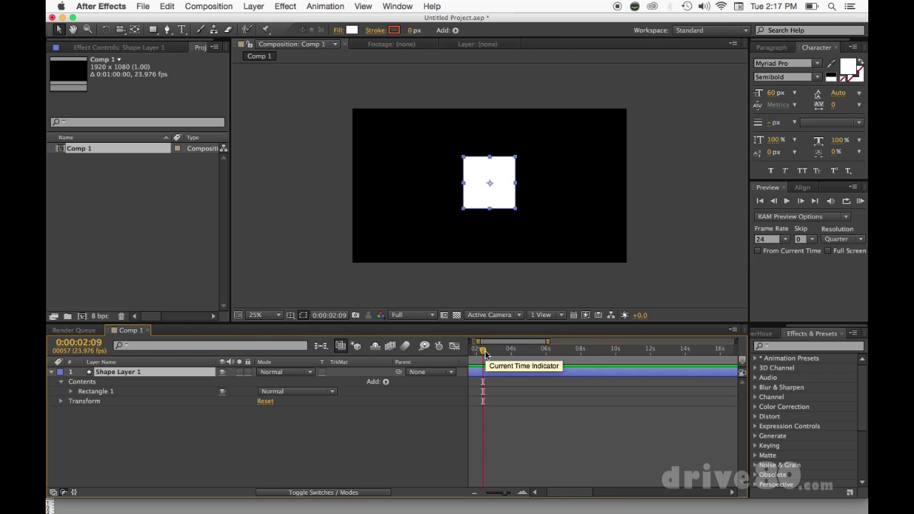
{"action": "key", "text": "equal"}
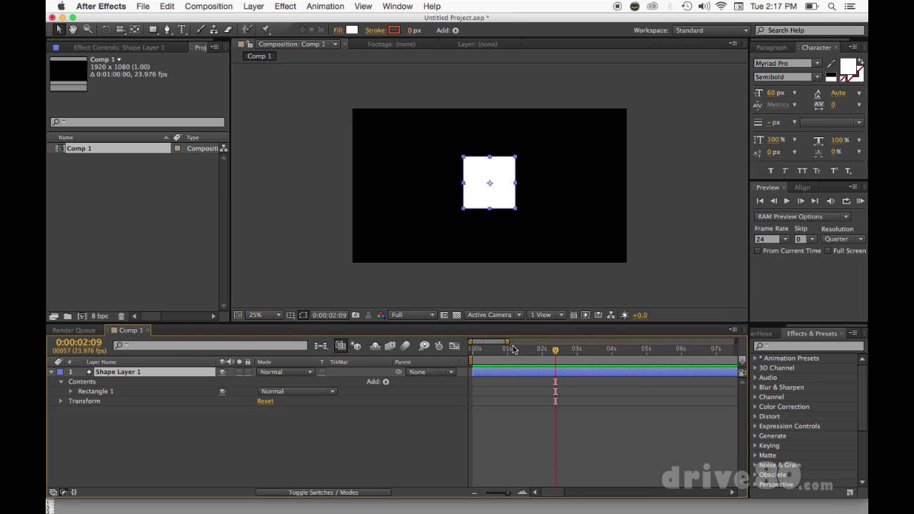
{"action": "left_click_drag", "start_coordinate": [556, 350], "coordinate": [564, 352]}
{"action": "key", "text": "n"}
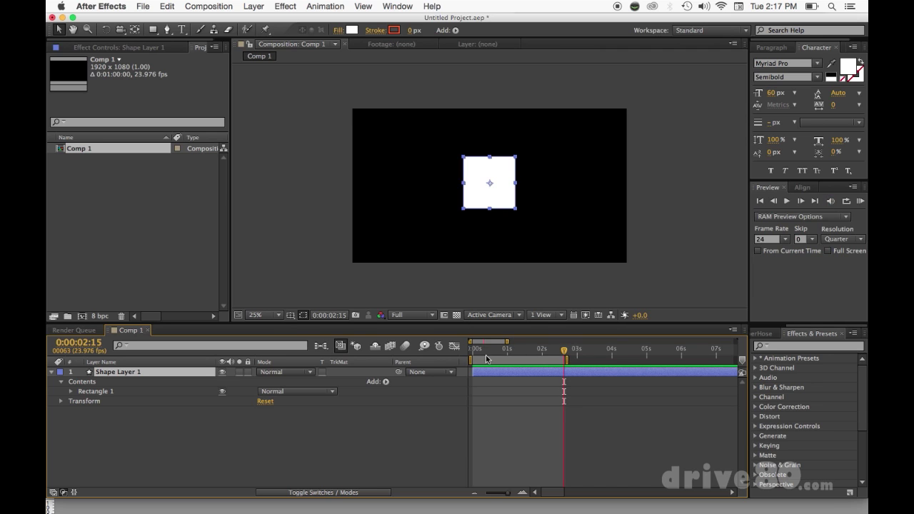
{"action": "left_click_drag", "start_coordinate": [503, 350], "coordinate": [465, 366]}
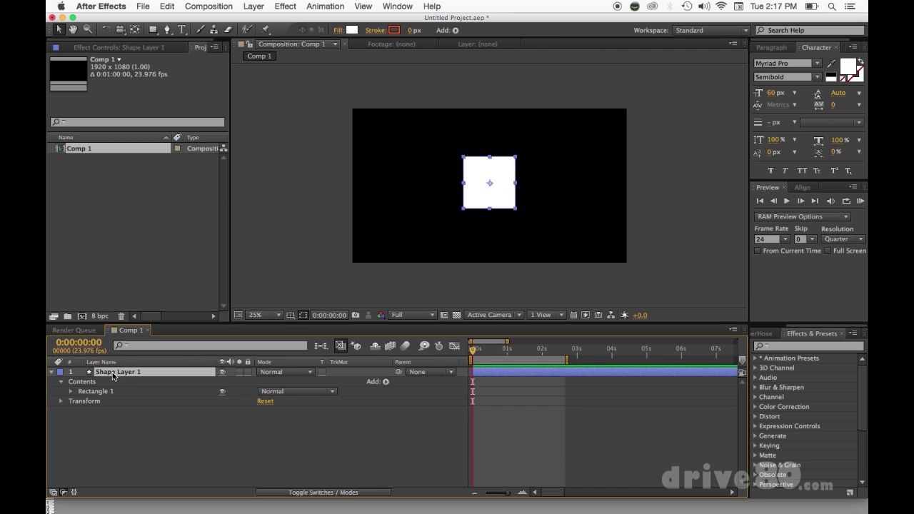
Step: Rename the shape layer as box
{"action": "key", "text": "Return"}
{"action": "type", "text": "bo"}
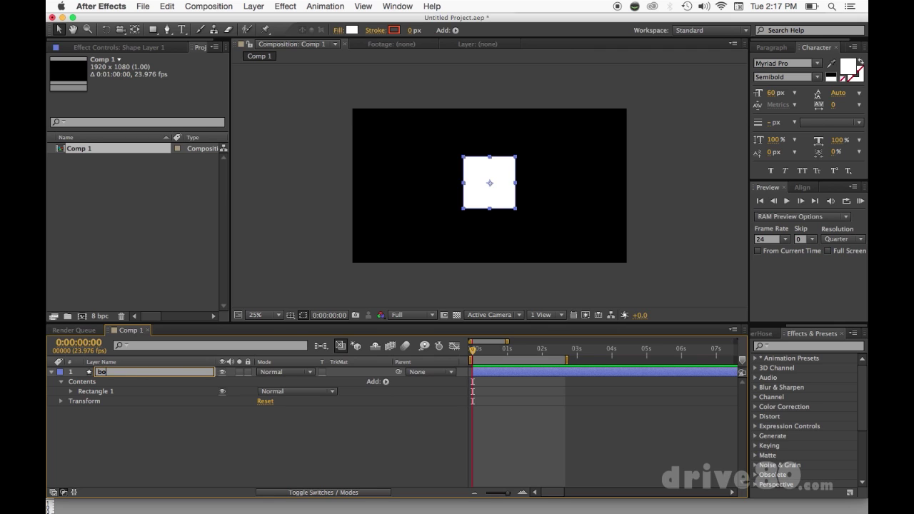
{"action": "type", "text": "x"}
{"action": "key", "text": "Return"}
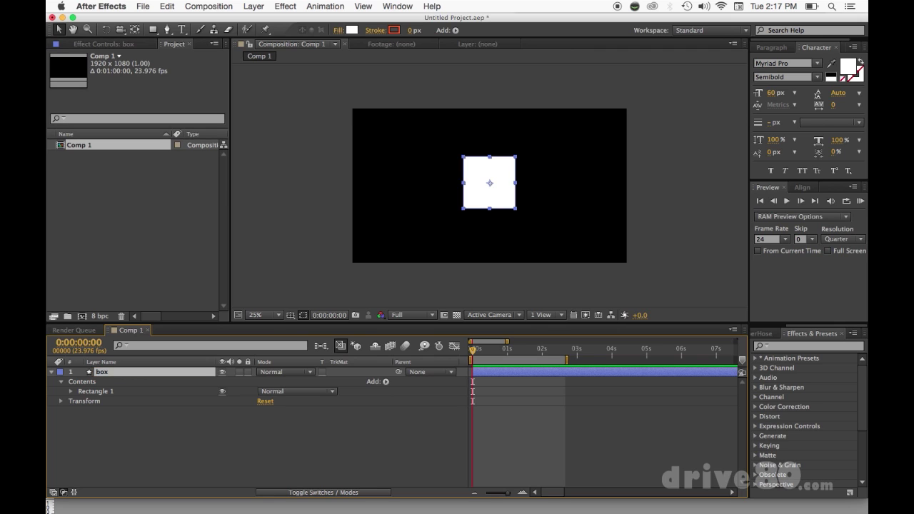
Step: Examine the box layer's Transform properties, isolating Position and Scale individually and displaying both together
{"action": "left_click", "coordinate": [84, 404]}
{"action": "left_click", "coordinate": [62, 402]}
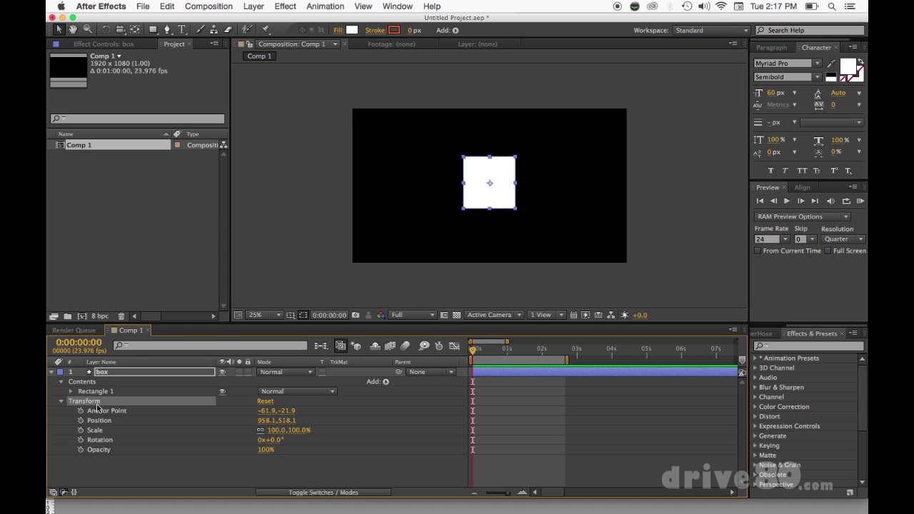
{"action": "left_click", "coordinate": [107, 423]}
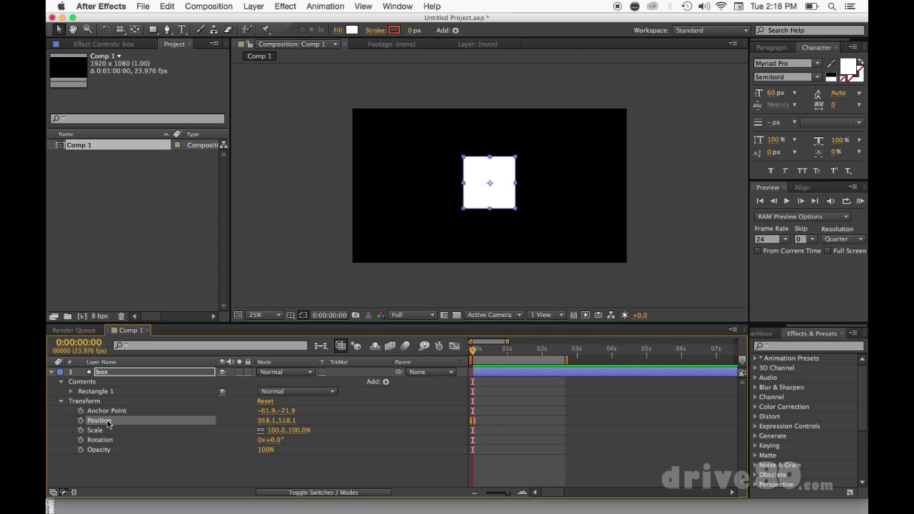
{"action": "key", "text": "p"}
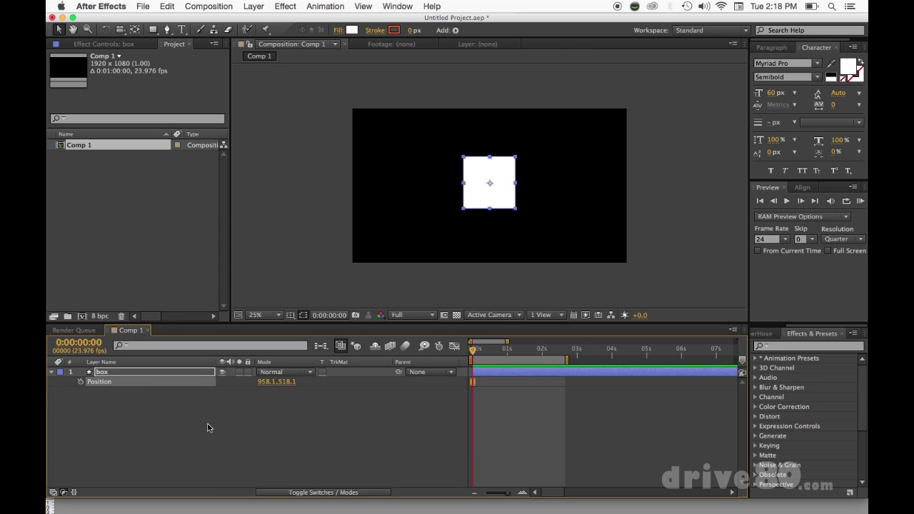
{"action": "key", "text": "s"}
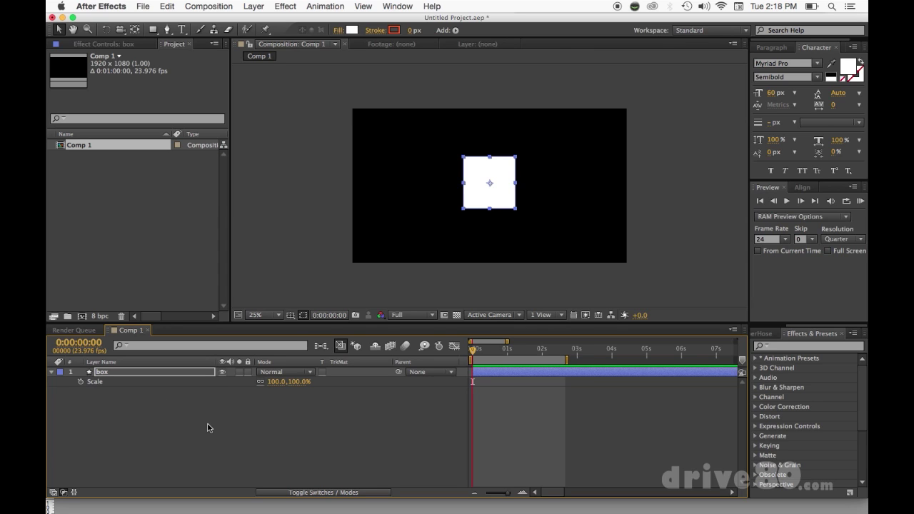
{"action": "key", "text": "p"}
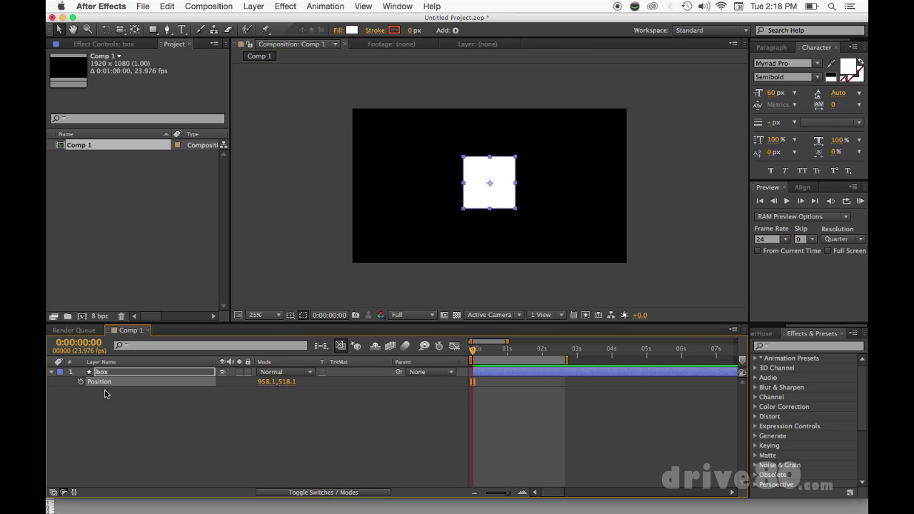
{"action": "key", "text": "shift+s"}
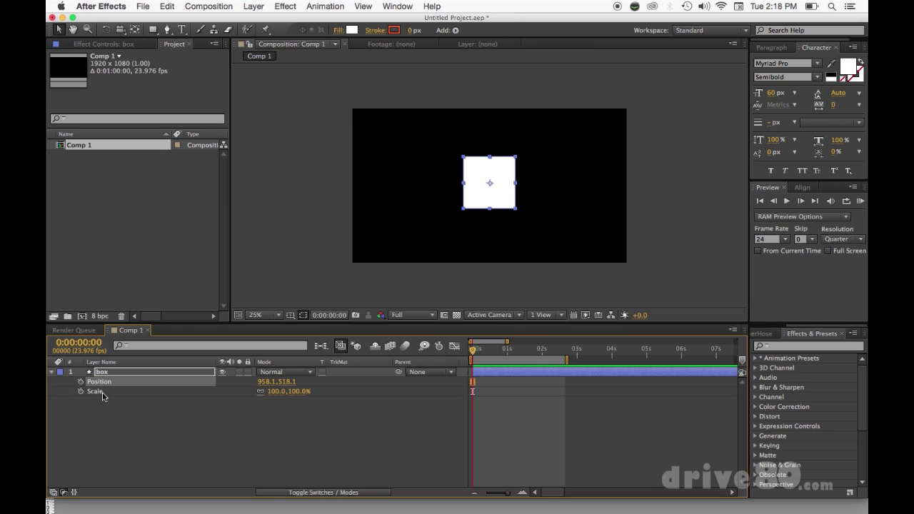
Step: Show only the box layer's Position property and set its first keyframe at 0:00:00:00
{"action": "key", "text": "u"}
{"action": "key", "text": "p"}
{"action": "left_click", "coordinate": [80, 382]}
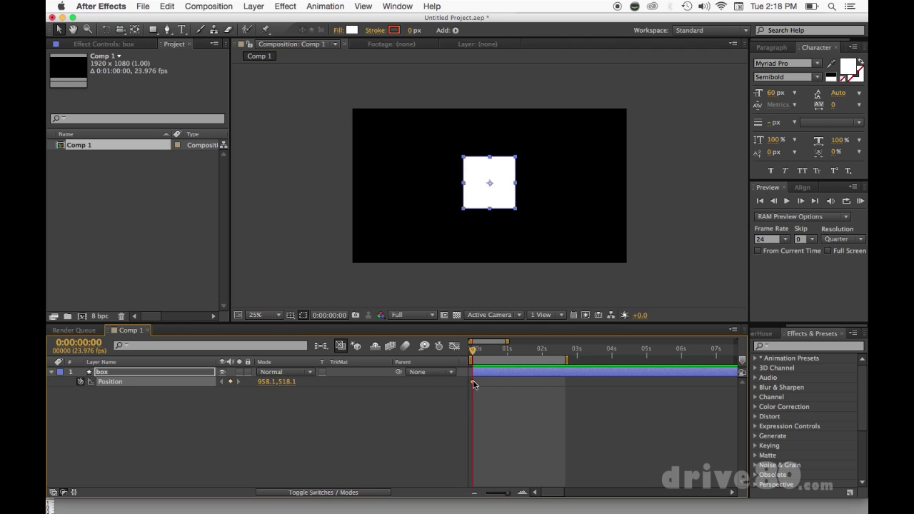
{"action": "mouse_move", "coordinate": [474, 385]}
{"action": "left_click", "coordinate": [81, 381]}
{"action": "key", "text": "alt+shift+p"}
{"action": "key", "text": "="}
{"action": "key", "text": "="}
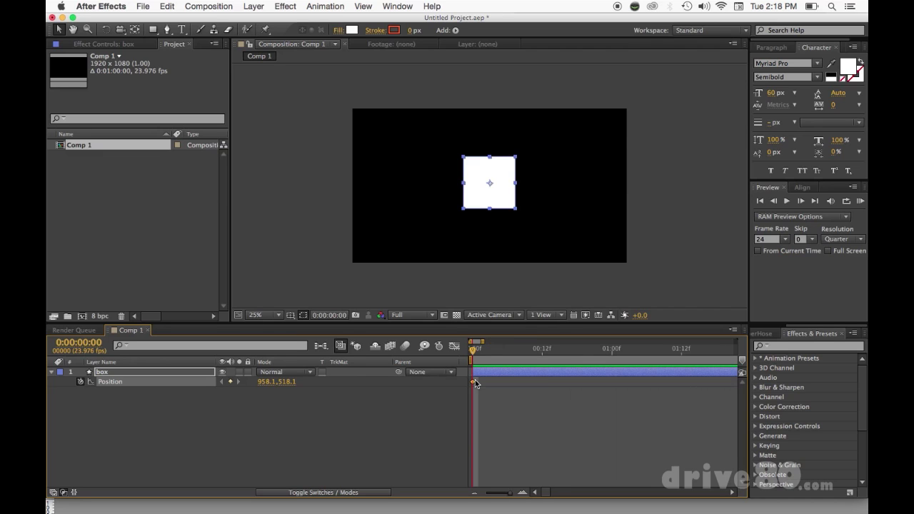
Step: Keyframe the box's Position horizontally across the frame: about 1650, 518 at 0:00:01:01 and about 278, 518 at 0:00:01:23
{"action": "left_click_drag", "start_coordinate": [476, 350], "coordinate": [628, 350]}
{"action": "key", "text": "minus"}
{"action": "key", "text": "minus"}
{"action": "key", "text": "minus"}
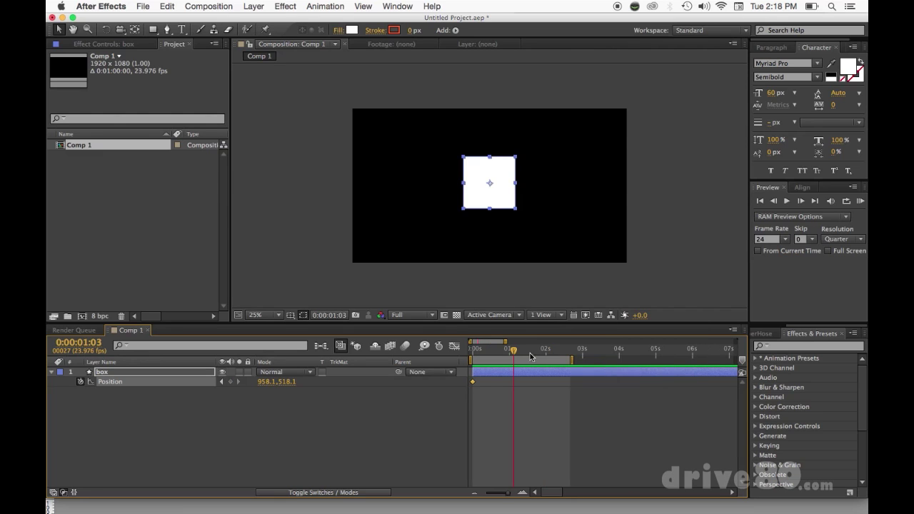
{"action": "left_click_drag", "start_coordinate": [515, 350], "coordinate": [513, 353]}
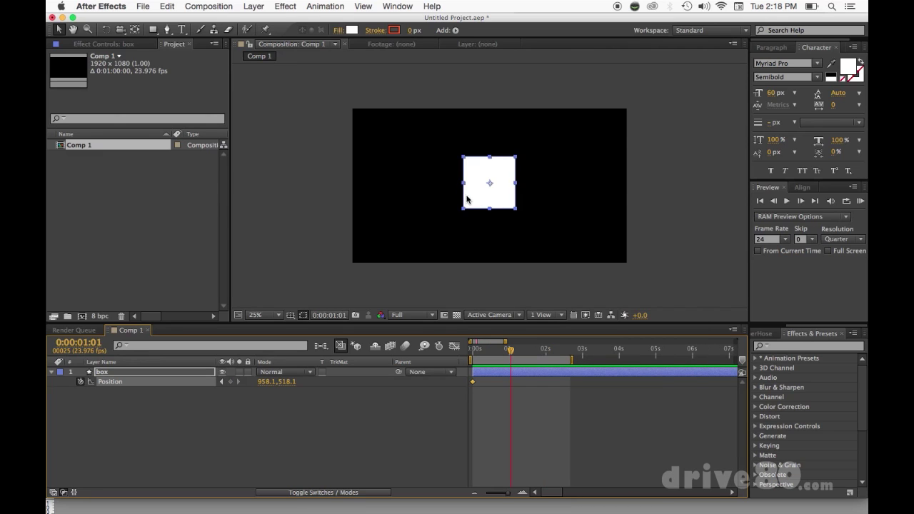
{"action": "left_click_drag", "start_coordinate": [481, 201], "coordinate": [582, 183]}
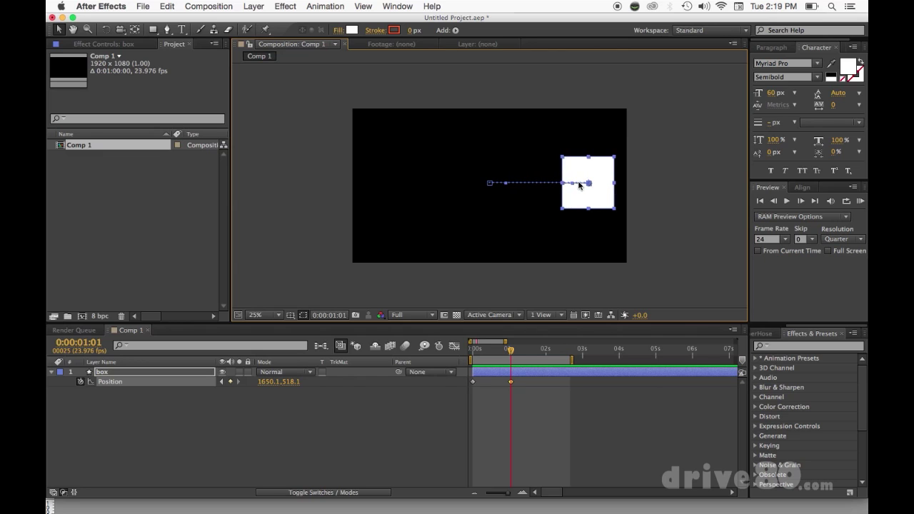
{"action": "left_click_drag", "start_coordinate": [514, 352], "coordinate": [547, 353]}
{"action": "left_click_drag", "start_coordinate": [592, 207], "coordinate": [398, 220]}
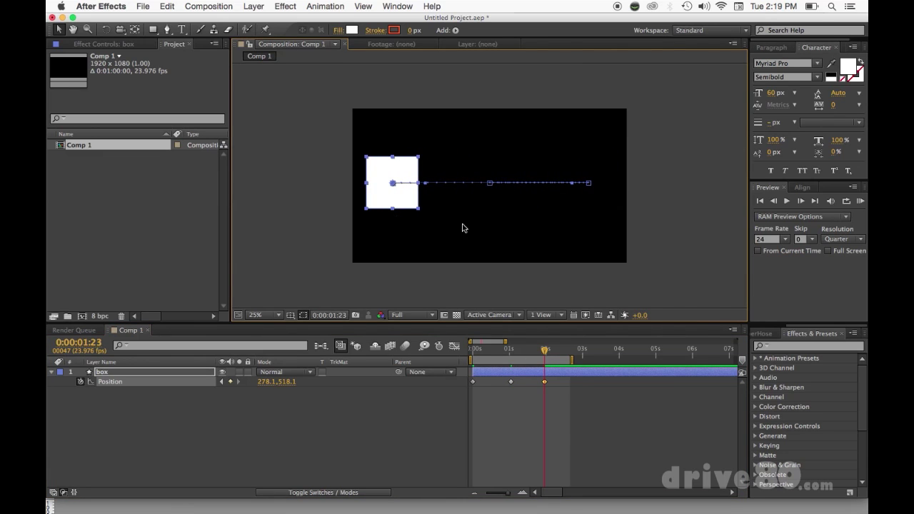
Step: Review the box's position at each of the three keyframes, from the start through to 0:00:01:23
{"action": "left_click", "coordinate": [474, 350]}
{"action": "left_click", "coordinate": [473, 382]}
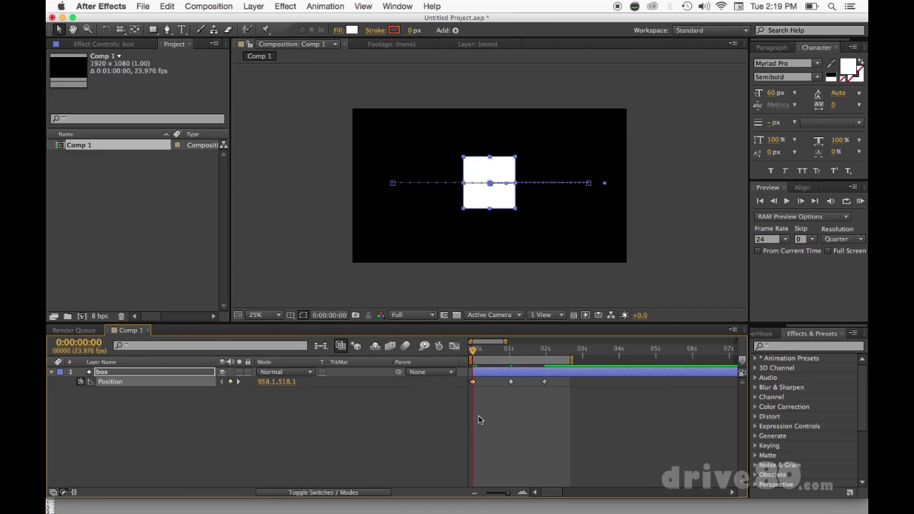
{"action": "left_click_drag", "start_coordinate": [475, 350], "coordinate": [511, 355]}
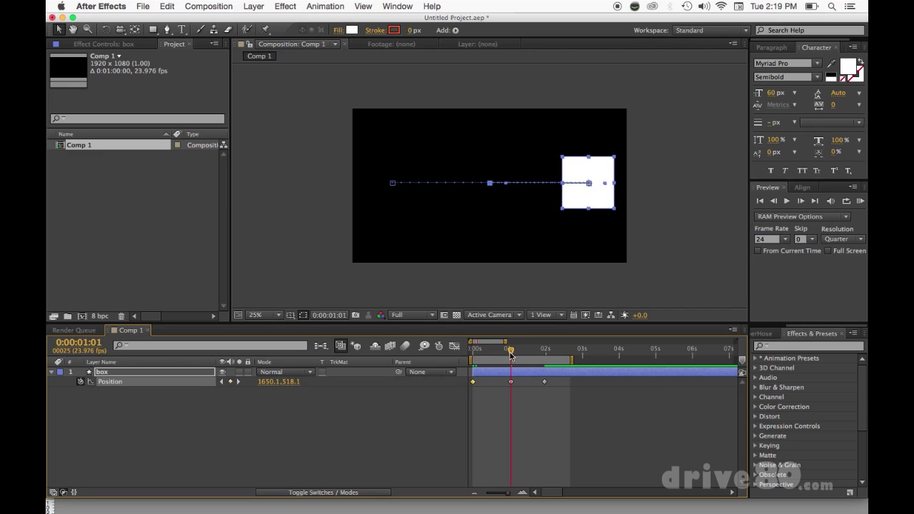
{"action": "left_click", "coordinate": [510, 383]}
{"action": "left_click", "coordinate": [513, 350]}
{"action": "left_click_drag", "start_coordinate": [529, 350], "coordinate": [545, 350]}
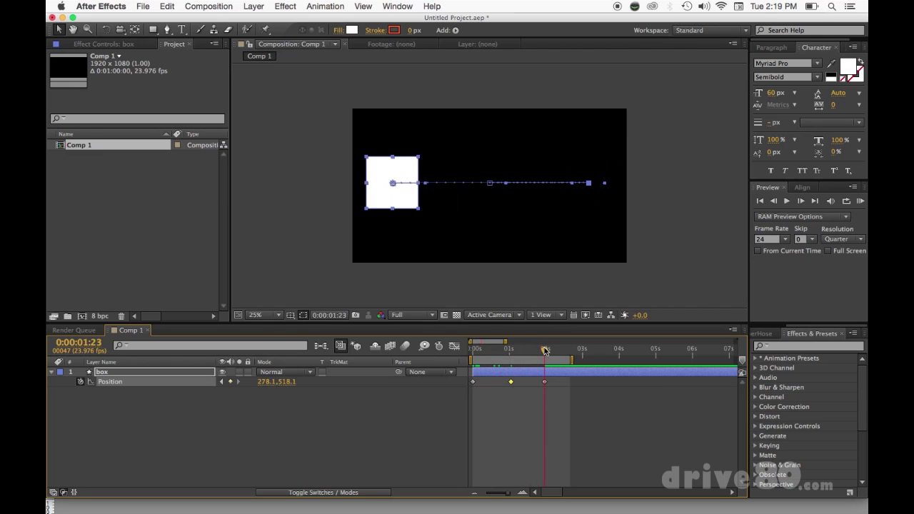
{"action": "left_click", "coordinate": [565, 435]}
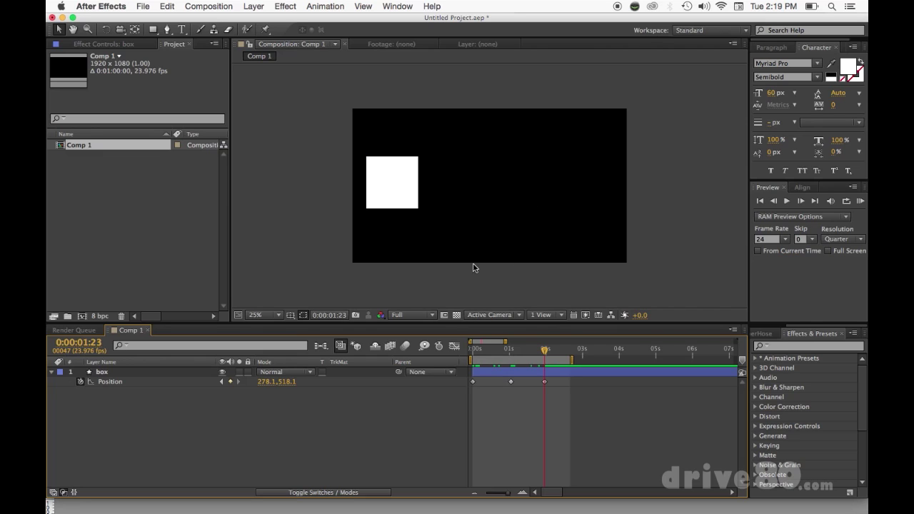
Step: Preview the box animation and scrub between its second and third Position keyframes
{"action": "left_click", "coordinate": [481, 370]}
{"action": "left_click", "coordinate": [515, 372]}
{"action": "left_click", "coordinate": [533, 401]}
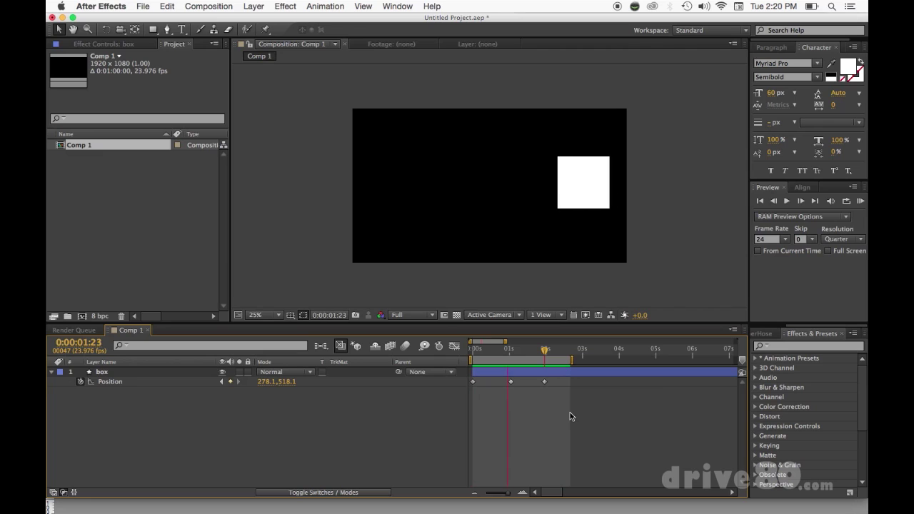
{"action": "left_click", "coordinate": [510, 351]}
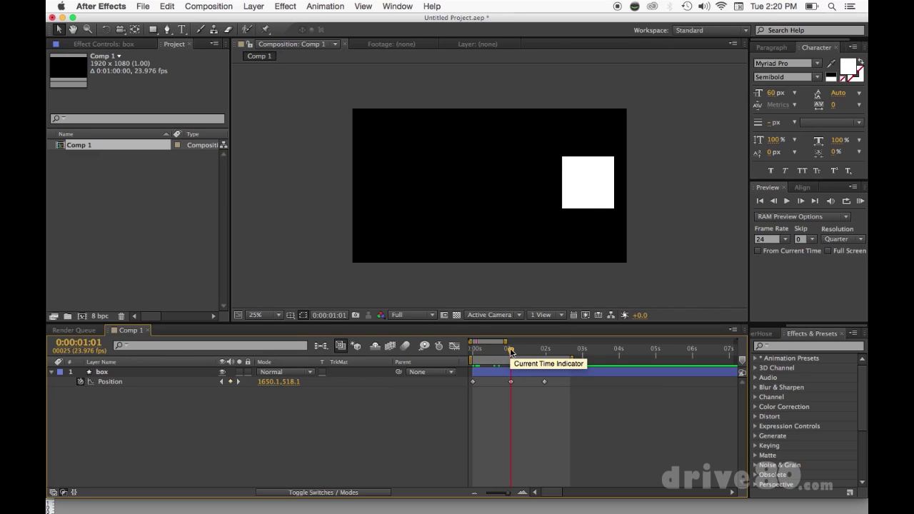
{"action": "mouse_move", "coordinate": [511, 351]}
{"action": "left_mouse_down"}
{"action": "mouse_move", "coordinate": [490, 351]}
{"action": "mouse_move", "coordinate": [545, 359]}
{"action": "mouse_move", "coordinate": [526, 359]}
{"action": "left_mouse_up"}
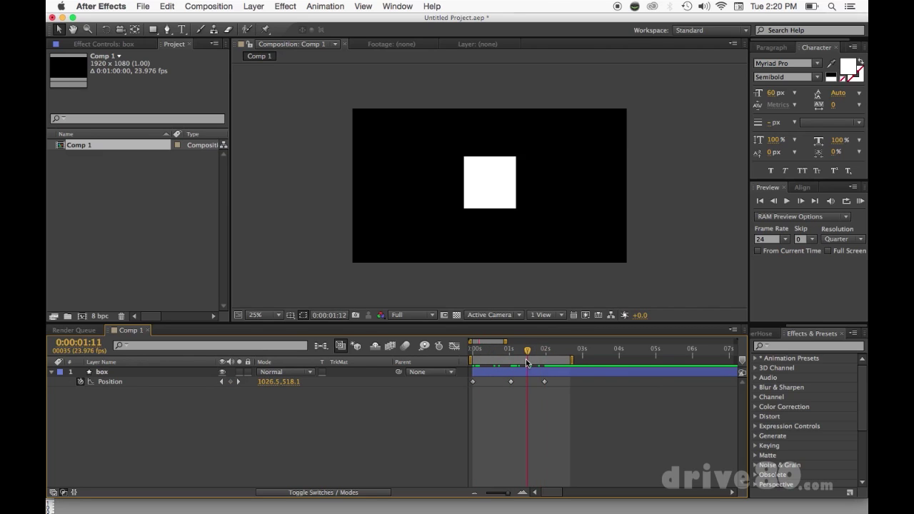
Step: Try raising the box to about 954, 238 at 0:00:01:11, and delete the added Position keyframe
{"action": "left_click", "coordinate": [500, 194]}
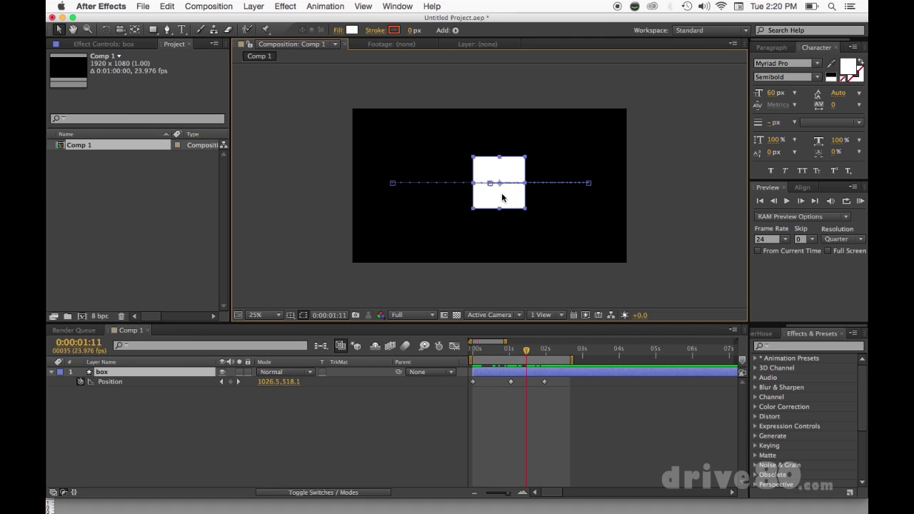
{"action": "left_click_drag", "start_coordinate": [502, 195], "coordinate": [493, 158]}
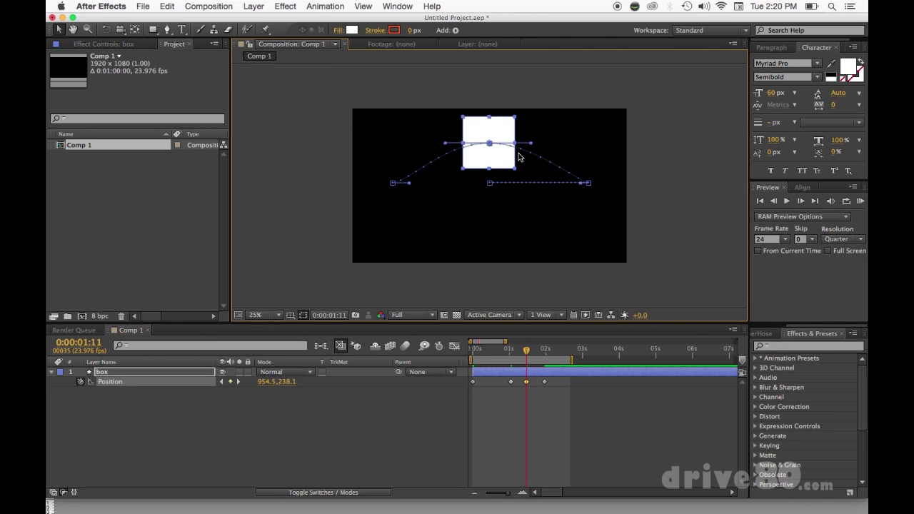
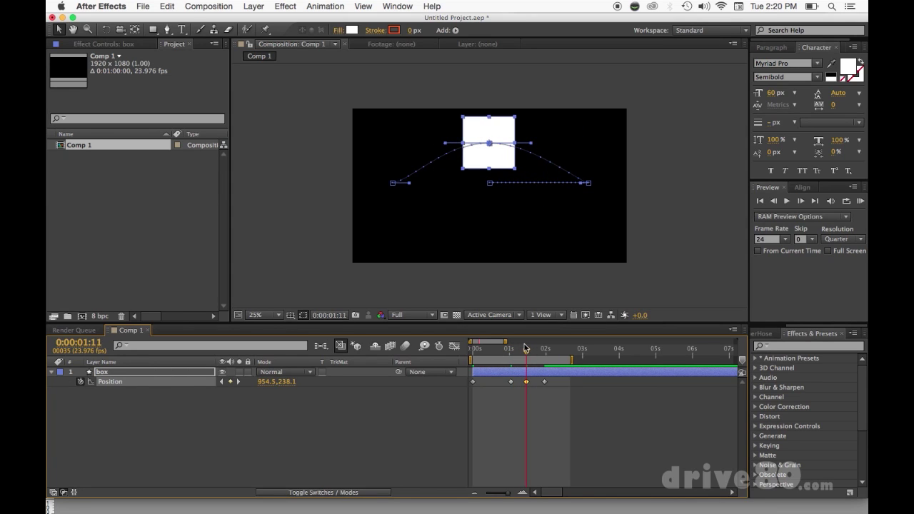
{"action": "key", "text": "Delete"}
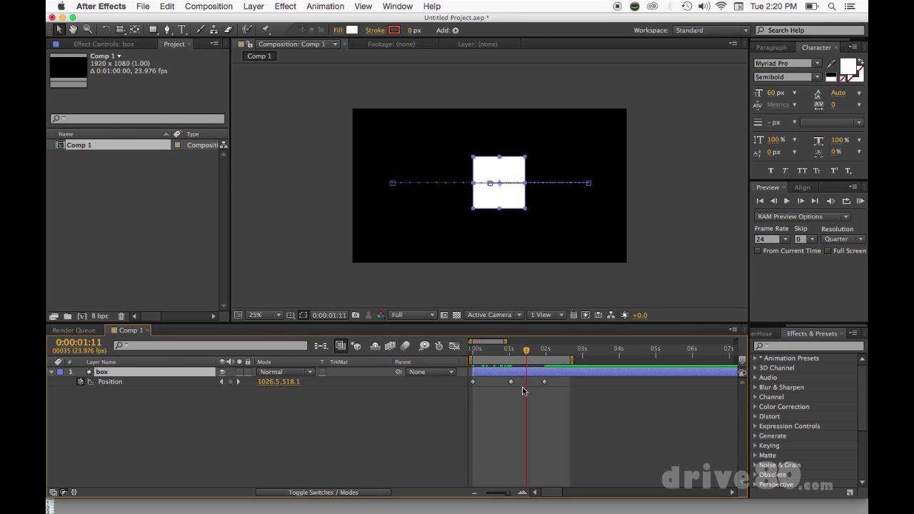
Step: Bend the motion path between the second and third keyframes into an upward arc and convert the second keyframe's path point to a corner
{"action": "left_click", "coordinate": [394, 183]}
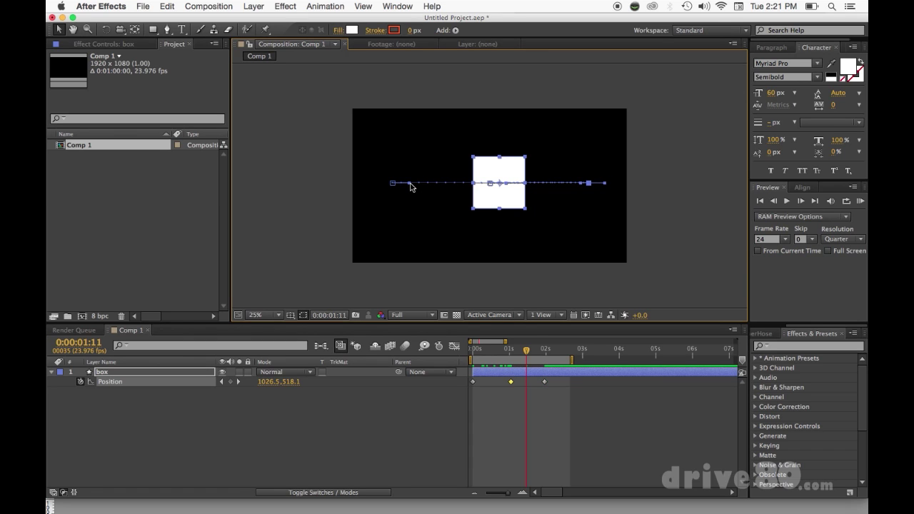
{"action": "left_click_drag", "start_coordinate": [412, 187], "coordinate": [516, 103]}
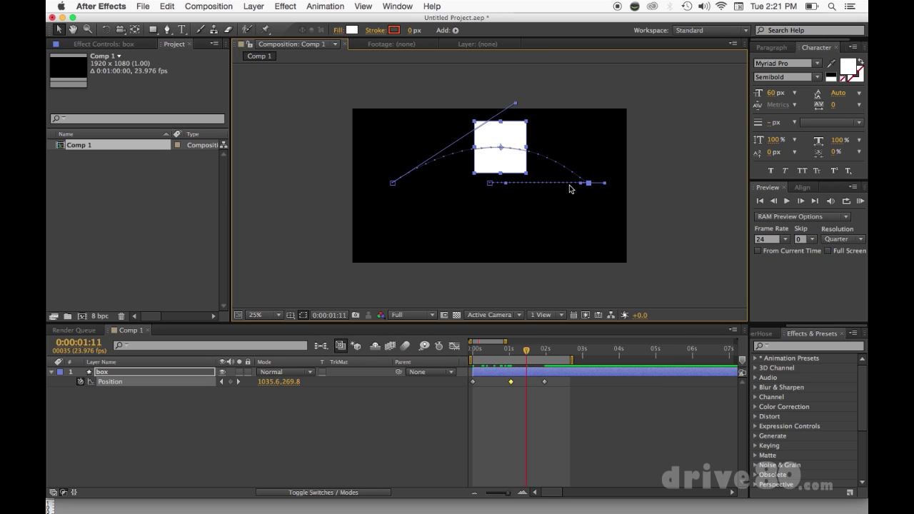
{"action": "key", "text": "period"}
{"action": "key", "text": "period"}
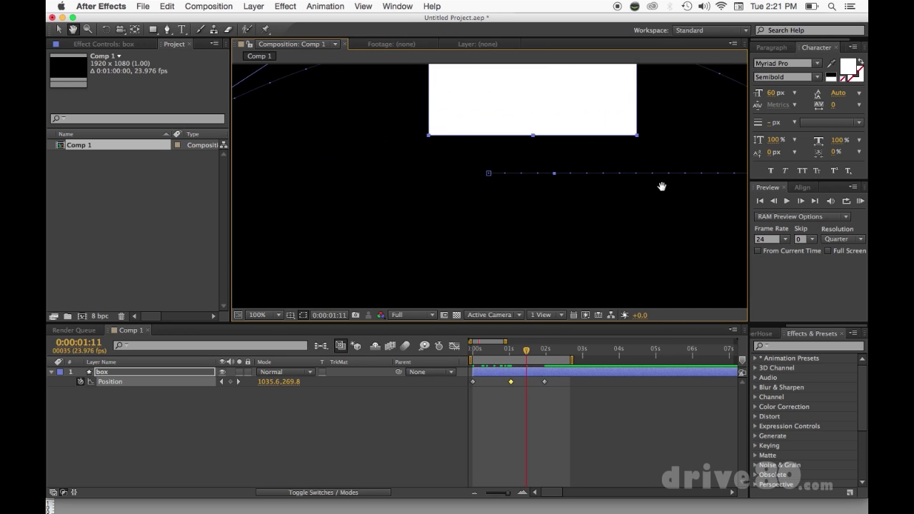
{"action": "left_click_drag", "start_coordinate": [662, 188], "coordinate": [327, 250]}
{"action": "key", "text": "v"}
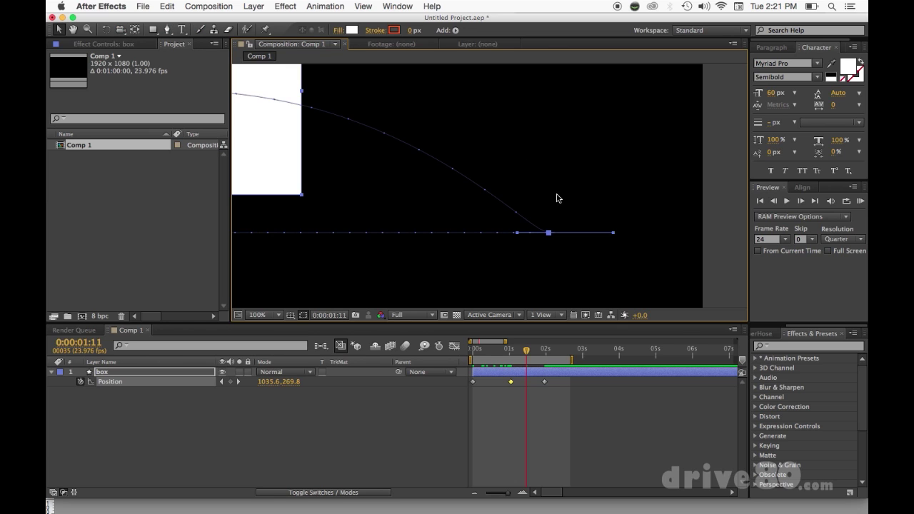
{"action": "key", "text": "g"}
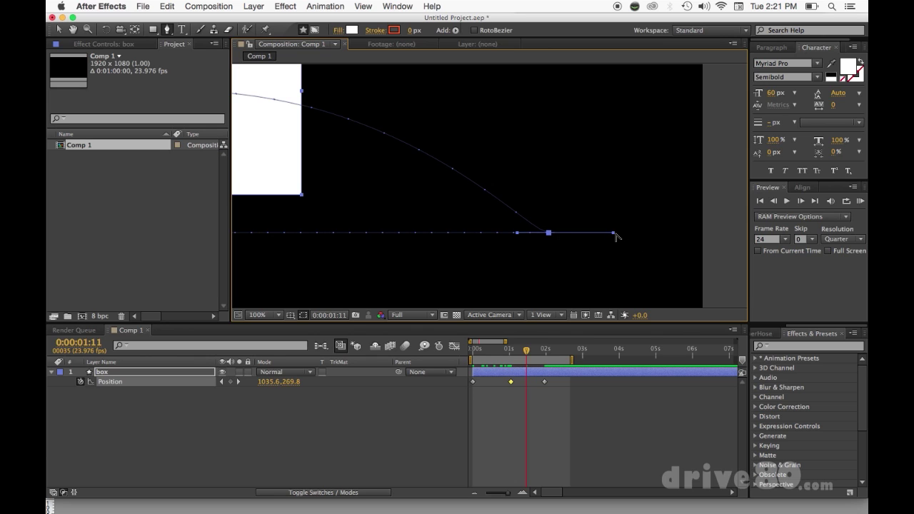
{"action": "left_click_drag", "start_coordinate": [615, 235], "coordinate": [649, 260]}
{"action": "left_click", "coordinate": [549, 233]}
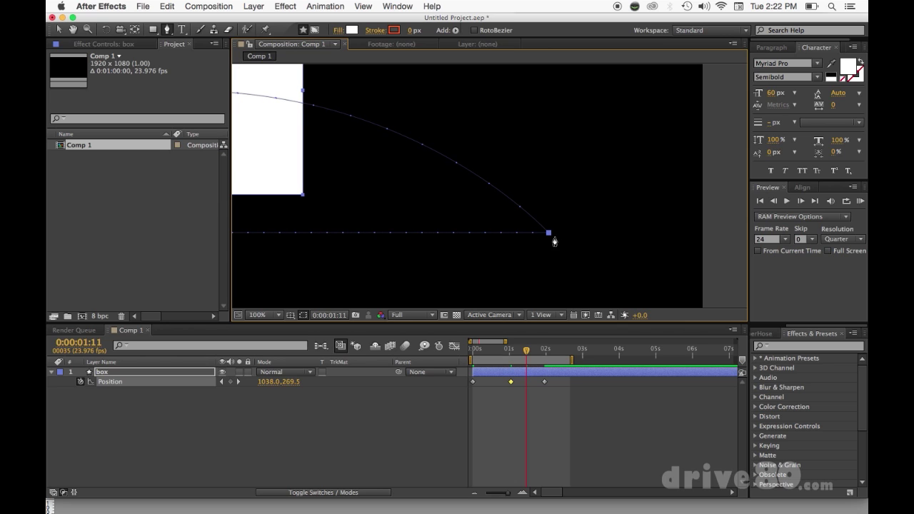
Step: Preview the box travelling along the arched motion path and stop at 0:00:01:15
{"action": "key", "text": "comma"}
{"action": "key", "text": "comma"}
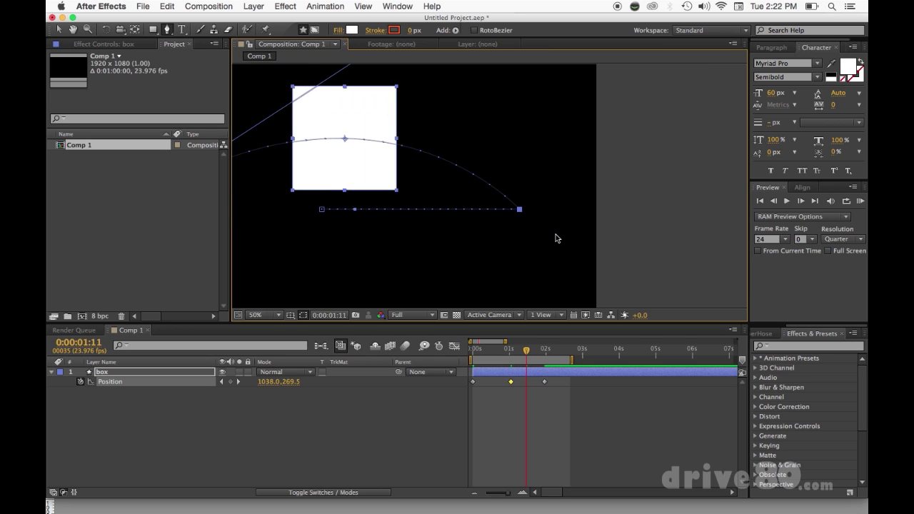
{"action": "key", "text": "comma"}
{"action": "key", "text": "comma"}
{"action": "key", "text": "h"}
{"action": "left_click_drag", "start_coordinate": [461, 216], "coordinate": [520, 236]}
{"action": "key", "text": "g"}
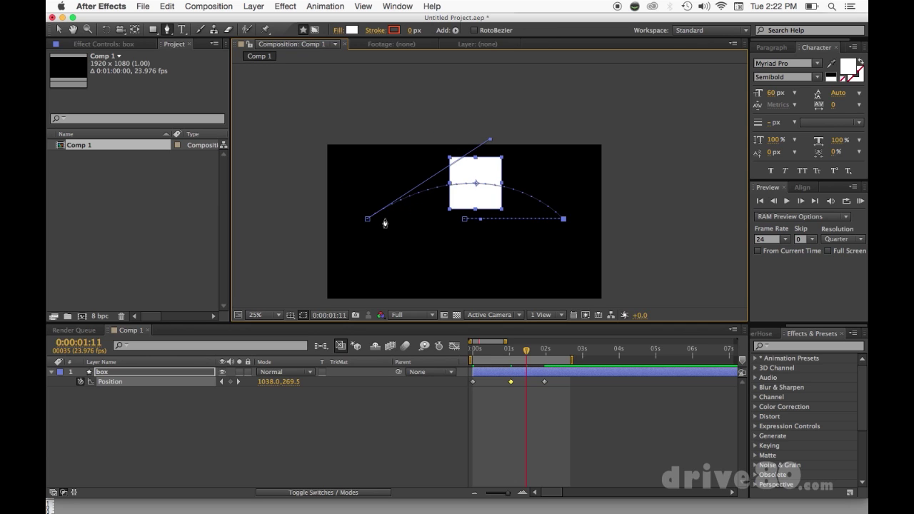
{"action": "key", "text": "space"}
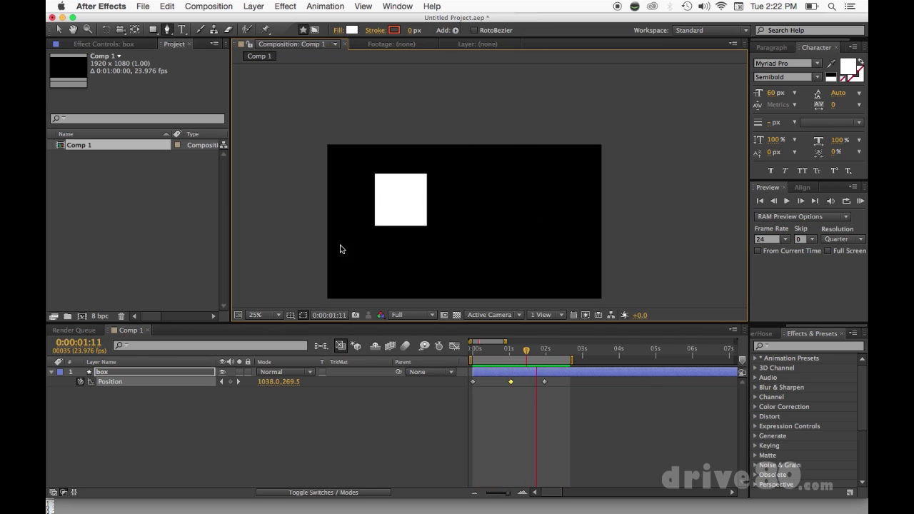
{"action": "left_click", "coordinate": [533, 353]}
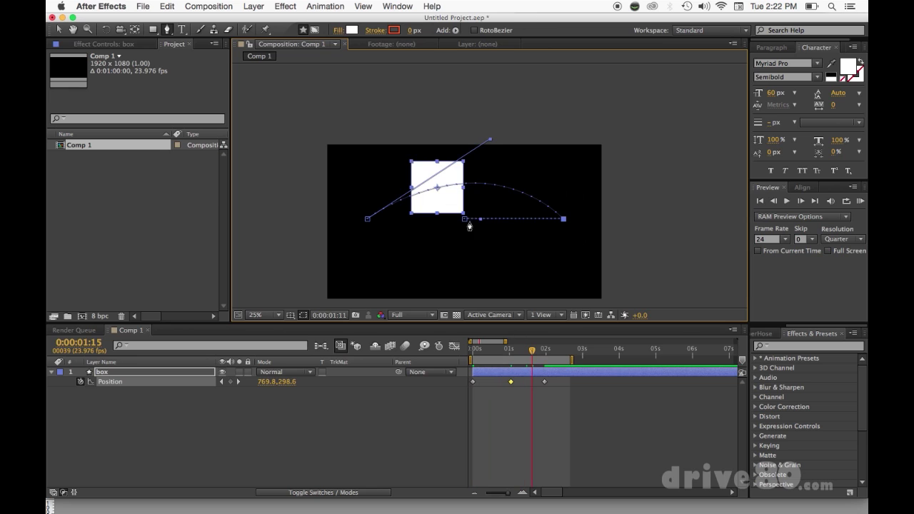
Step: Move the third Position keyframe earlier to about 0:00:01:11 and preview the shortened return movement
{"action": "left_click", "coordinate": [546, 384]}
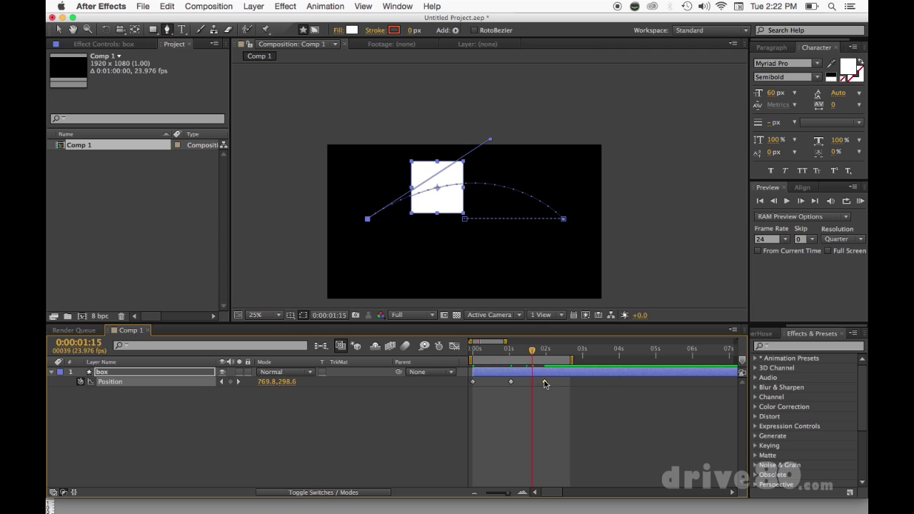
{"action": "mouse_move", "coordinate": [546, 384]}
{"action": "left_click", "coordinate": [545, 348]}
{"action": "left_click_drag", "start_coordinate": [544, 348], "coordinate": [526, 386]}
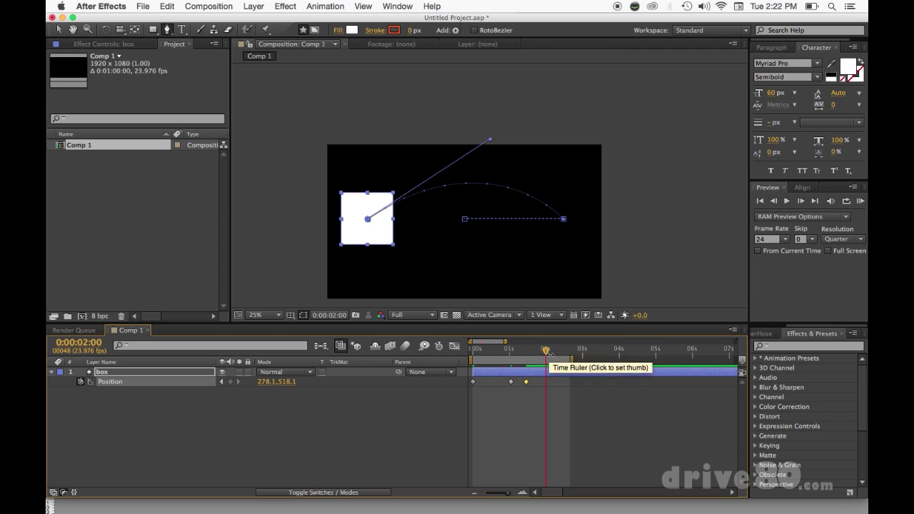
{"action": "mouse_move", "coordinate": [547, 349]}
{"action": "left_mouse_down"}
{"action": "mouse_move", "coordinate": [576, 350]}
{"action": "mouse_move", "coordinate": [546, 351]}
{"action": "left_mouse_up"}
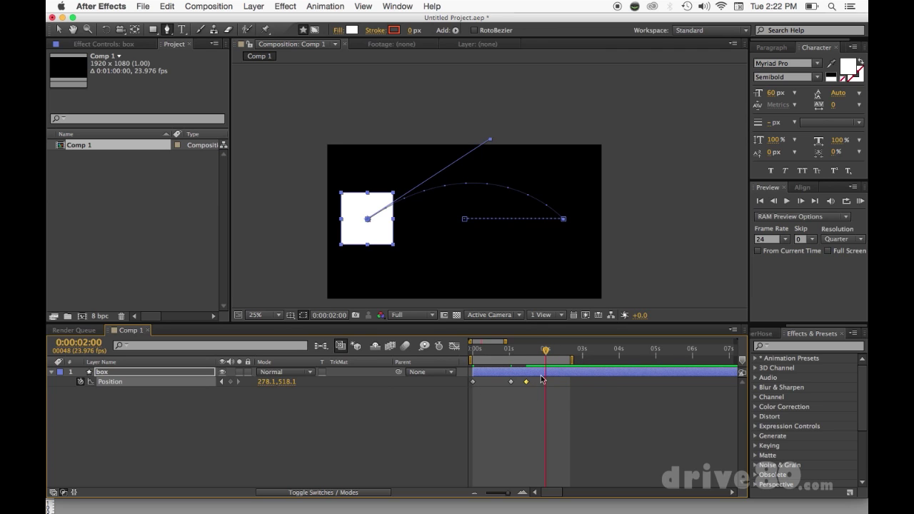
{"action": "key", "text": "space"}
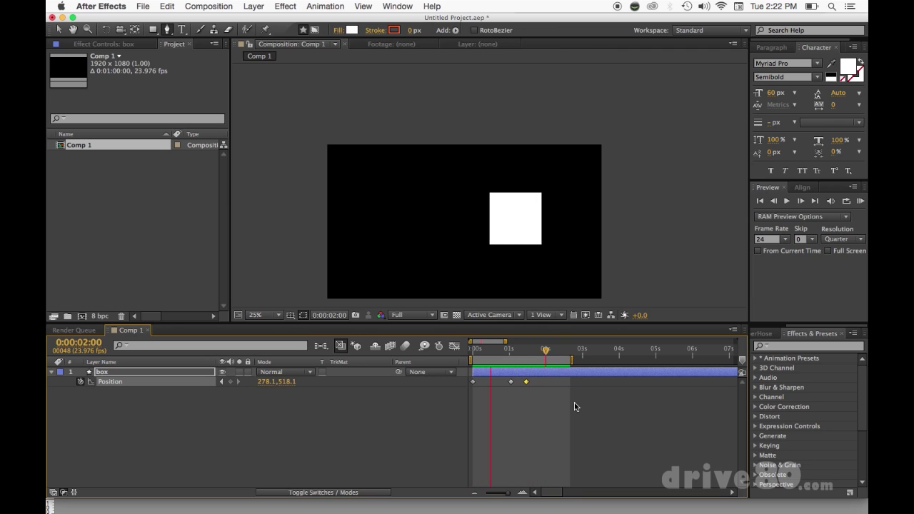
{"action": "key", "text": "space"}
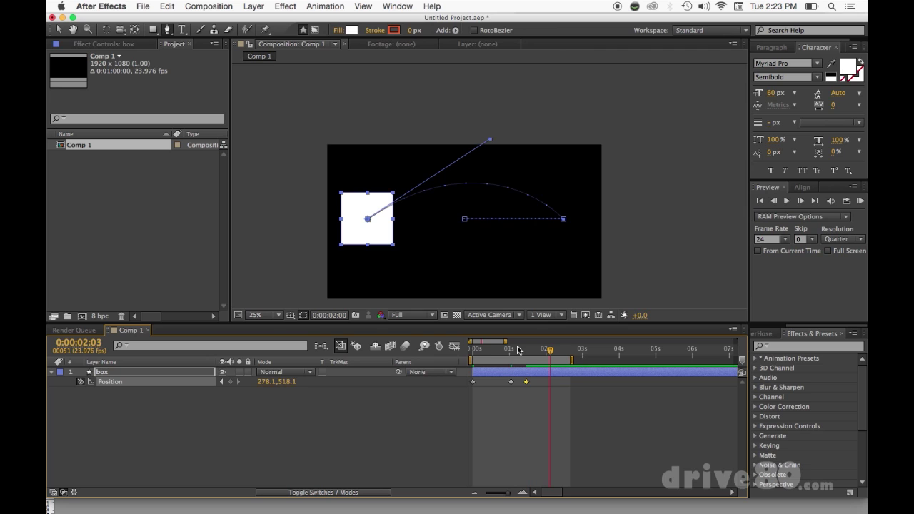
Step: Flatten the arc slightly with the third keyframe's path handle so the box sits at about 968, 320 at 0:00:01:06
{"action": "left_click_drag", "start_coordinate": [512, 351], "coordinate": [519, 353]}
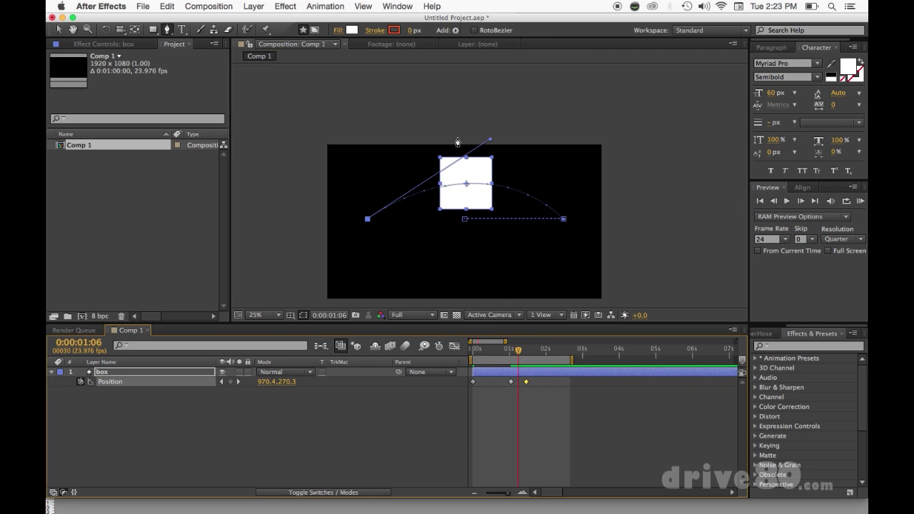
{"action": "key", "text": "v"}
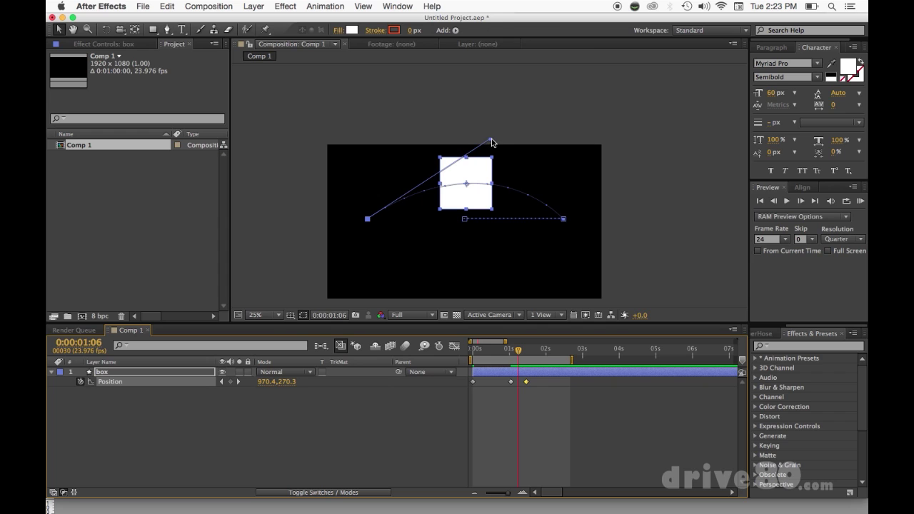
{"action": "left_click_drag", "start_coordinate": [491, 142], "coordinate": [487, 154]}
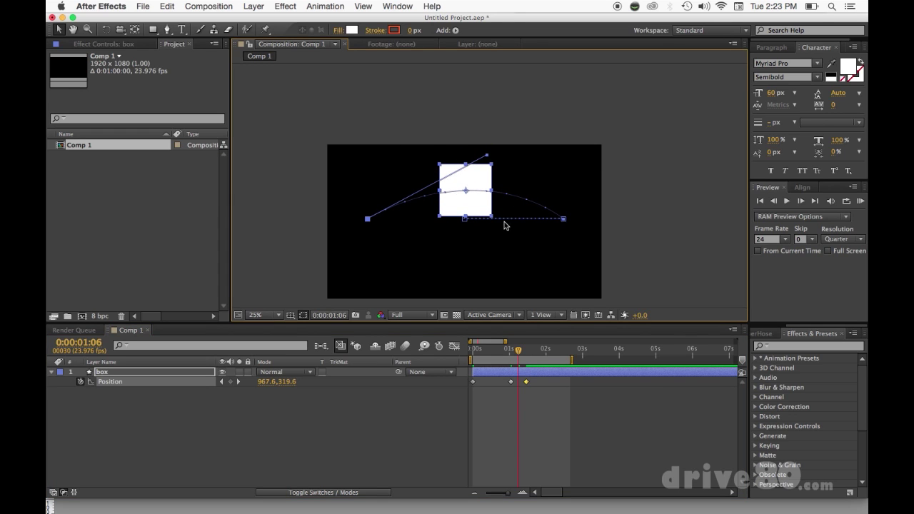
Step: Shift all three Position keyframes down together so the box sits at about 968, 460 at 0:00:01:06
{"action": "left_click_drag", "start_coordinate": [549, 404], "coordinate": [466, 368]}
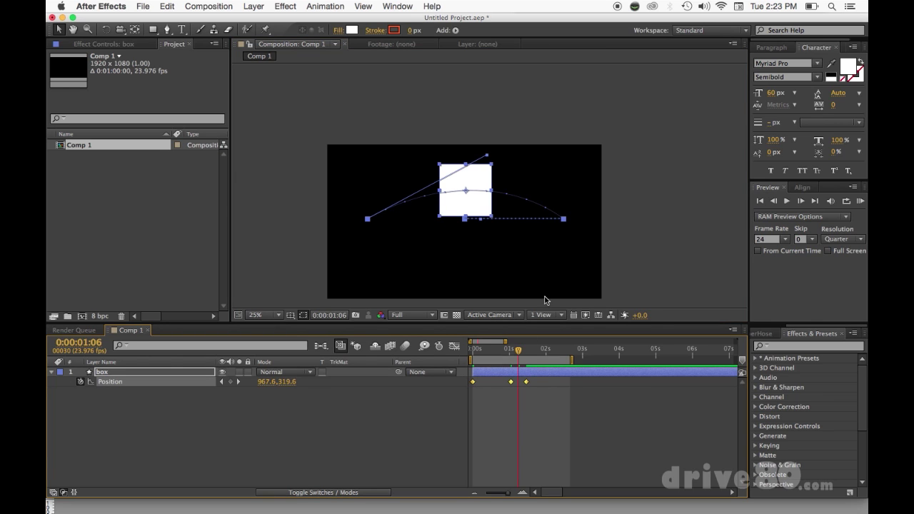
{"action": "left_click_drag", "start_coordinate": [563, 222], "coordinate": [563, 242]}
{"action": "left_click_drag", "start_coordinate": [465, 243], "coordinate": [461, 264]}
{"action": "key", "text": "super+z"}
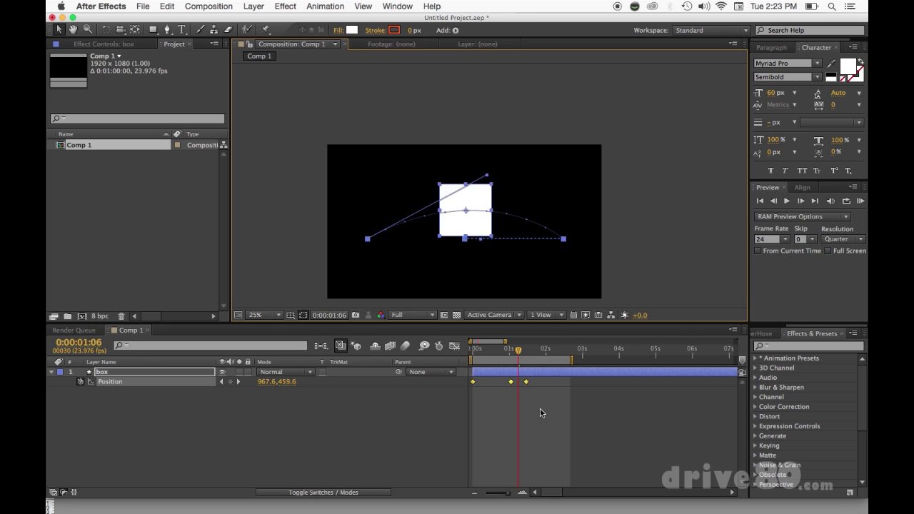
{"action": "left_click", "coordinate": [540, 410]}
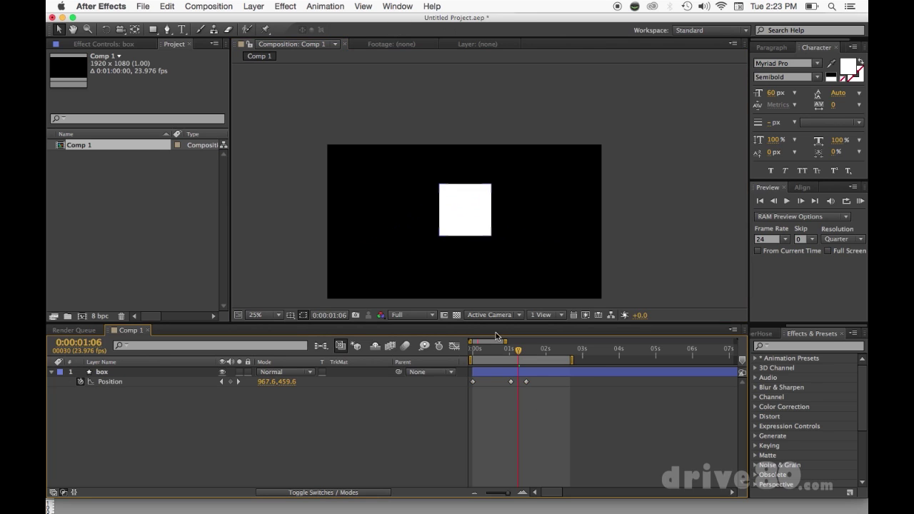
Step: Try moving the motion path upward with only the second Position keyframe selected, and undo it
{"action": "left_click", "coordinate": [511, 382]}
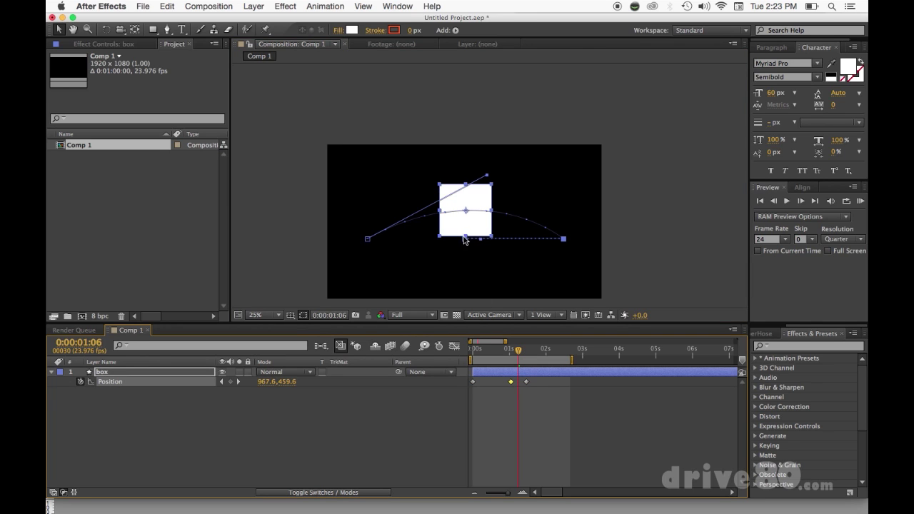
{"action": "left_click_drag", "start_coordinate": [563, 245], "coordinate": [562, 218]}
{"action": "key", "text": "super+z"}
Step: Lower the whole motion path so its first keyframe is at about 958, 726, and move the second keyframe to 0:00:00:19
{"action": "left_click", "coordinate": [537, 407]}
{"action": "left_click_drag", "start_coordinate": [536, 407], "coordinate": [461, 365]}
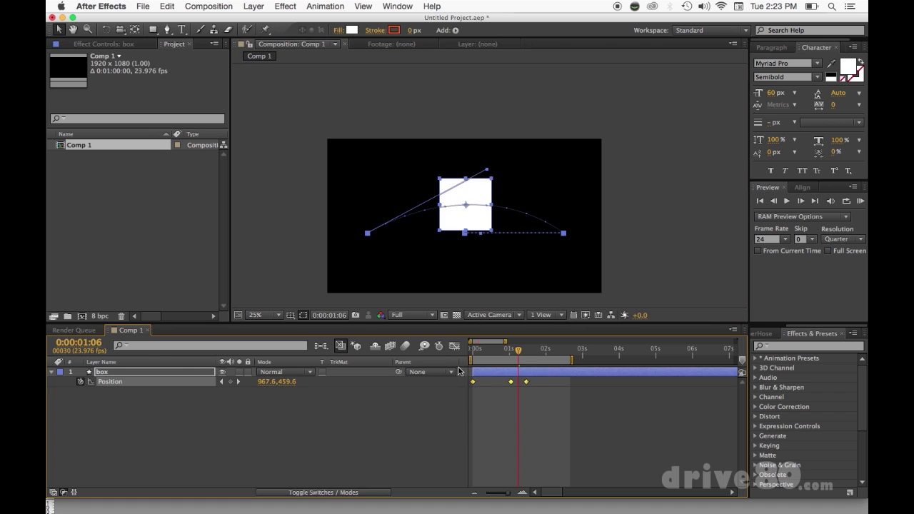
{"action": "left_click_drag", "start_coordinate": [466, 239], "coordinate": [469, 247]}
{"action": "left_click_drag", "start_coordinate": [516, 355], "coordinate": [463, 377]}
{"action": "left_click", "coordinate": [512, 386]}
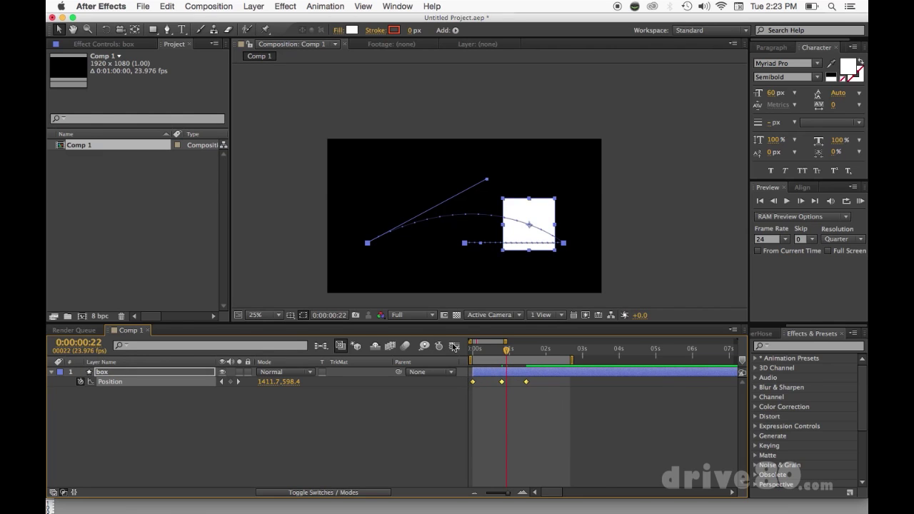
Step: Check the Position speed graph, return to the keyframe view and apply Easy Ease to all three Position keyframes
{"action": "left_click", "coordinate": [454, 347]}
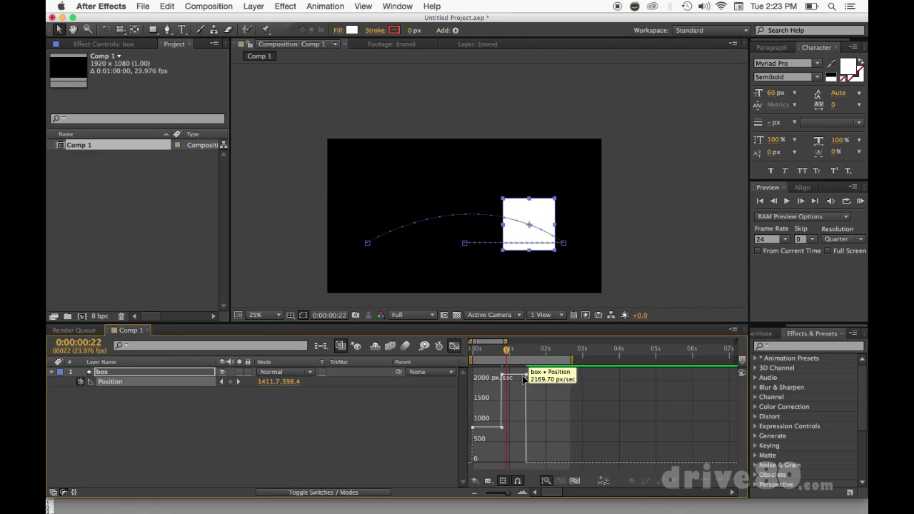
{"action": "left_click", "coordinate": [455, 346]}
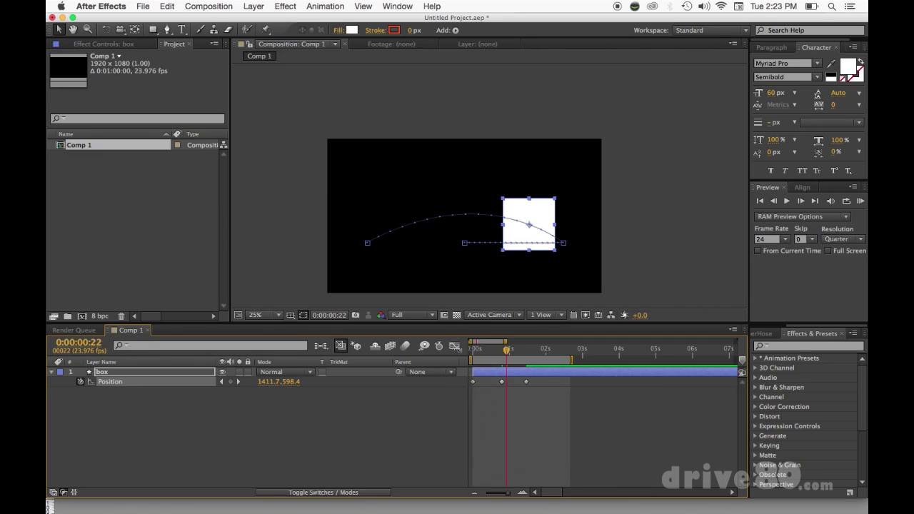
{"action": "left_click_drag", "start_coordinate": [560, 407], "coordinate": [443, 379]}
{"action": "right_click", "coordinate": [474, 383]}
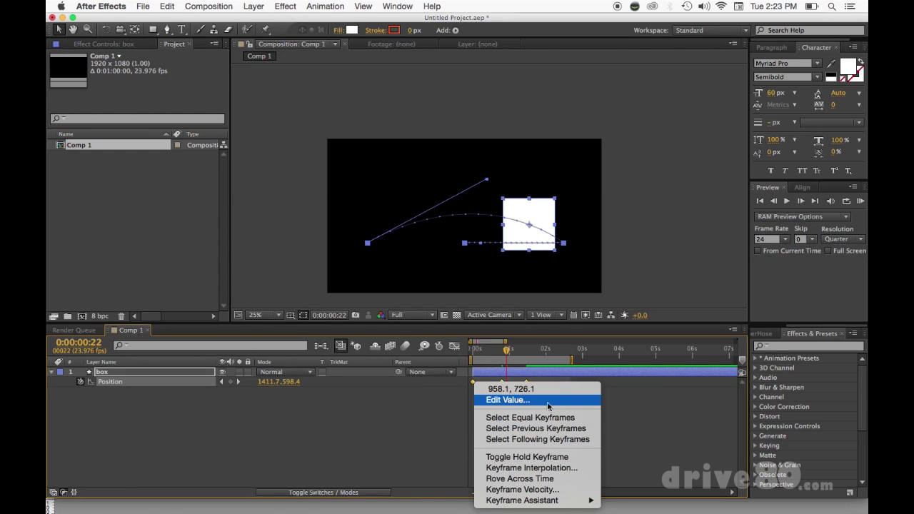
{"action": "mouse_move", "coordinate": [545, 504]}
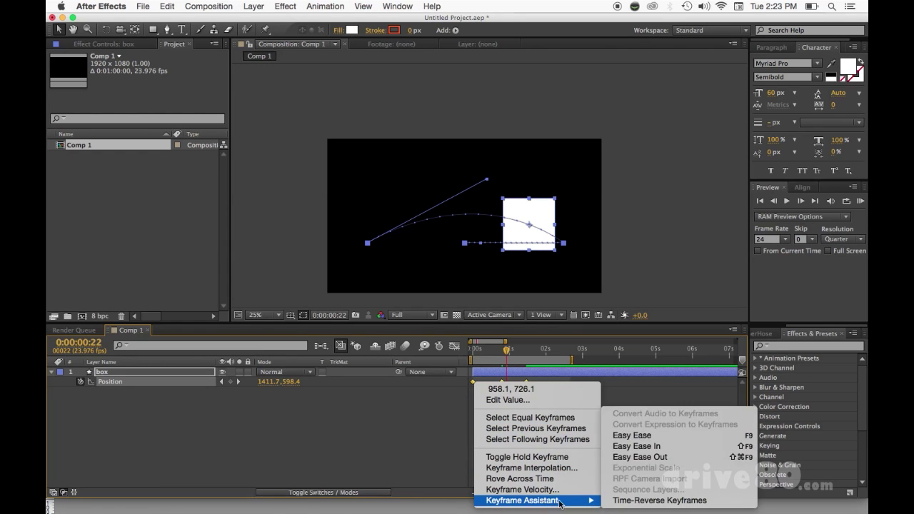
{"action": "left_click", "coordinate": [632, 435]}
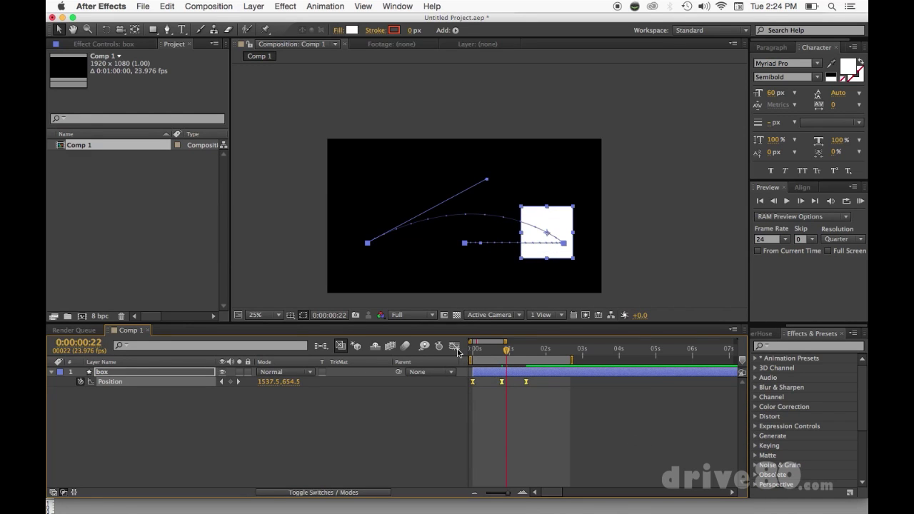
Step: Show the Position speed graph, select the second keyframe at 0:00:00:19 to expose its influence handles, and preview the eased motion
{"action": "left_click", "coordinate": [454, 346]}
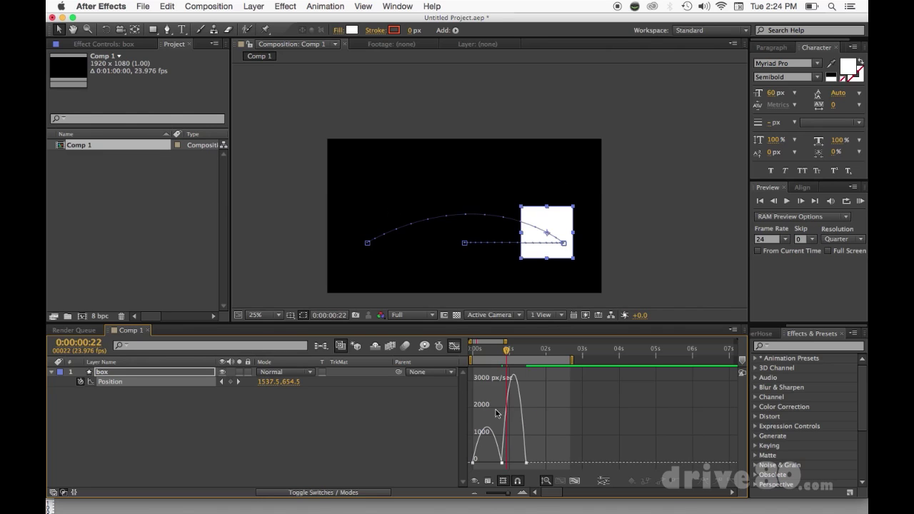
{"action": "left_click", "coordinate": [503, 463]}
{"action": "left_click_drag", "start_coordinate": [503, 463], "coordinate": [487, 427]}
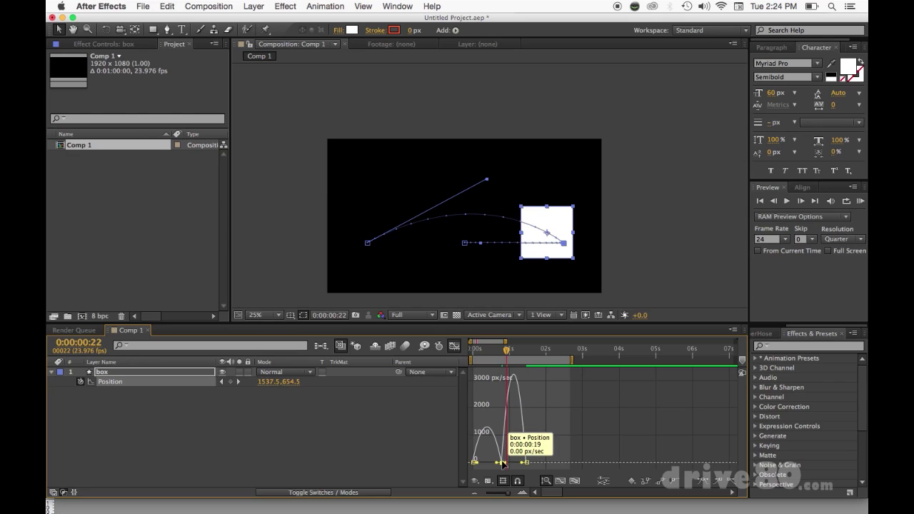
{"action": "mouse_move", "coordinate": [504, 463]}
{"action": "left_mouse_down"}
{"action": "mouse_move", "coordinate": [477, 436]}
{"action": "mouse_move", "coordinate": [476, 451]}
{"action": "mouse_move", "coordinate": [487, 430]}
{"action": "mouse_move", "coordinate": [474, 460]}
{"action": "mouse_move", "coordinate": [490, 429]}
{"action": "mouse_move", "coordinate": [501, 456]}
{"action": "left_mouse_up"}
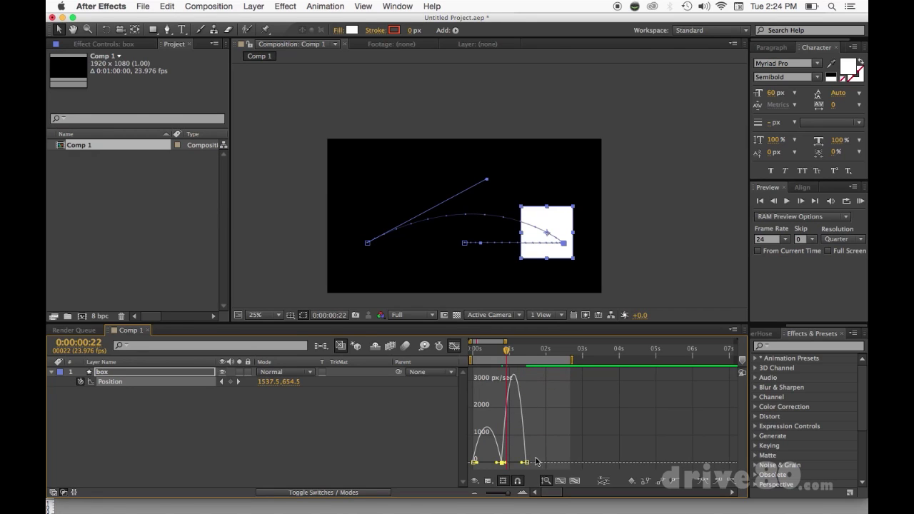
{"action": "key", "text": "space"}
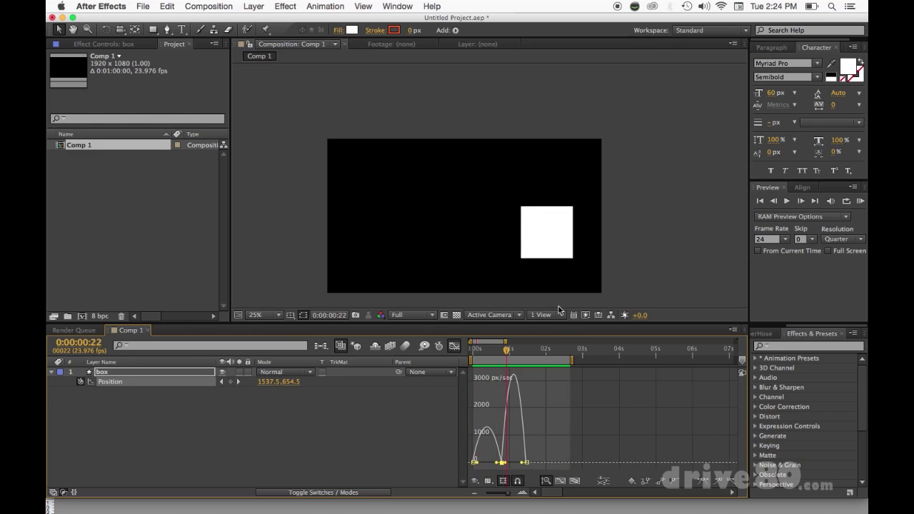
{"action": "key", "text": "space"}
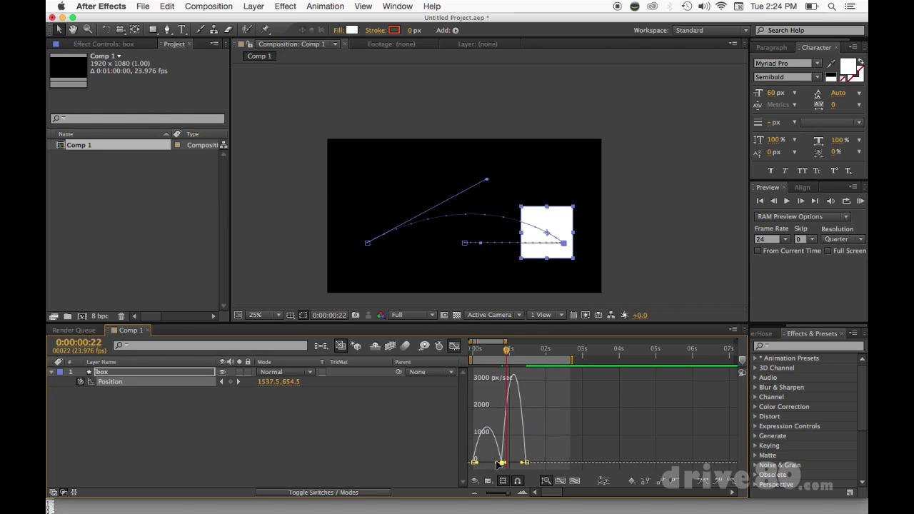
Step: Lengthen the incoming and outgoing influence handles of the second Position keyframe in the speed graph, and preview the motion
{"action": "mouse_move", "coordinate": [498, 464]}
{"action": "left_mouse_down"}
{"action": "mouse_move", "coordinate": [476, 440]}
{"action": "mouse_move", "coordinate": [503, 463]}
{"action": "mouse_move", "coordinate": [490, 464]}
{"action": "left_mouse_up"}
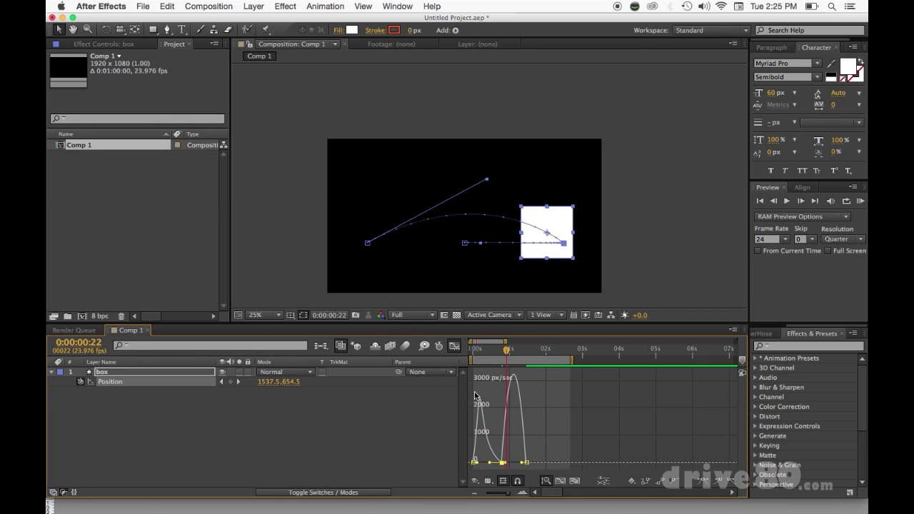
{"action": "left_click", "coordinate": [503, 463]}
{"action": "left_click_drag", "start_coordinate": [509, 465], "coordinate": [520, 463]}
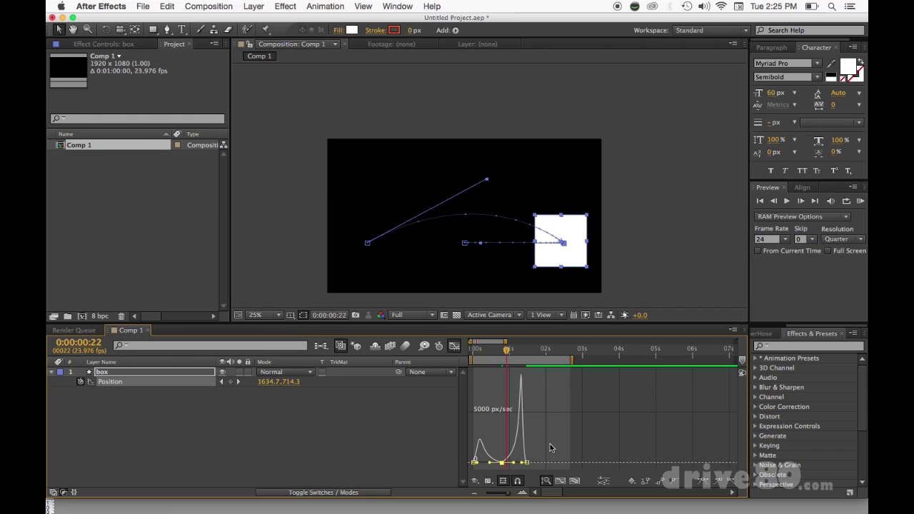
{"action": "key", "text": "space"}
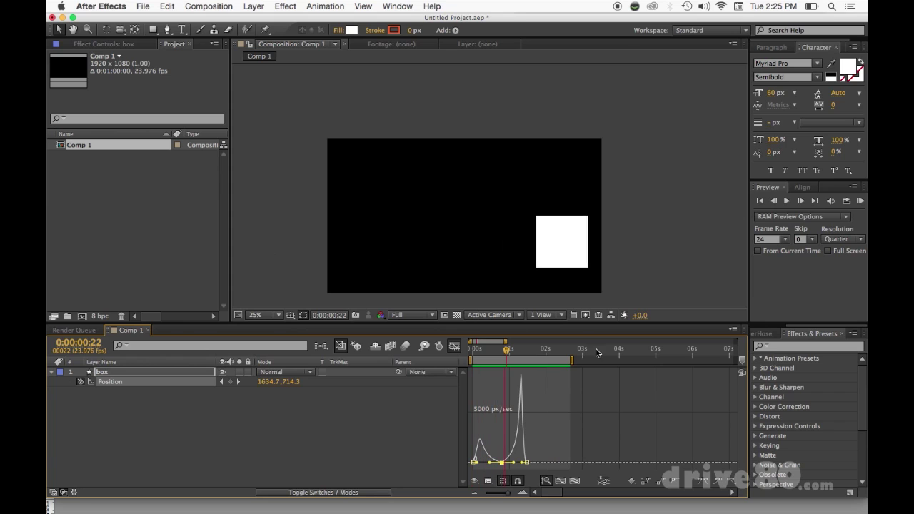
{"action": "left_click", "coordinate": [533, 359]}
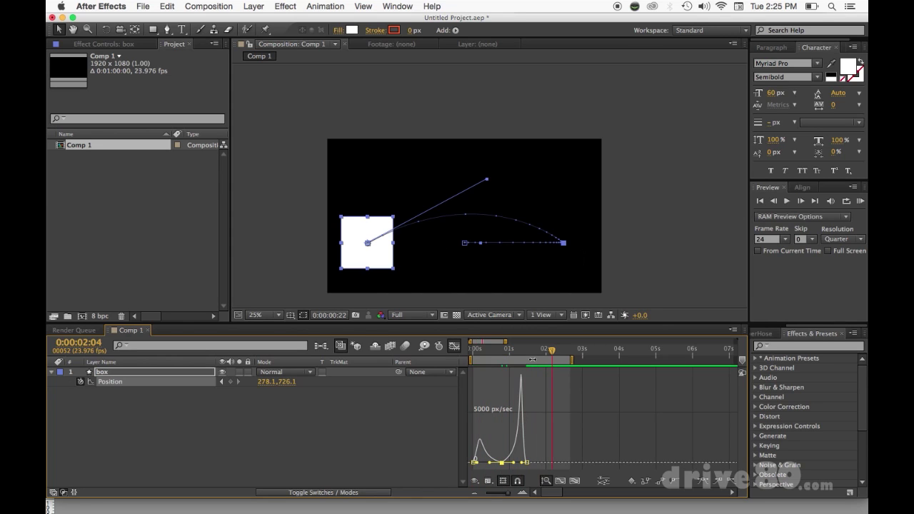
Step: Return to the keyframe view, select all three Position keyframes, try proportional retimings, compress them to end before the 1-second mark, and preview
{"action": "left_click", "coordinate": [454, 346]}
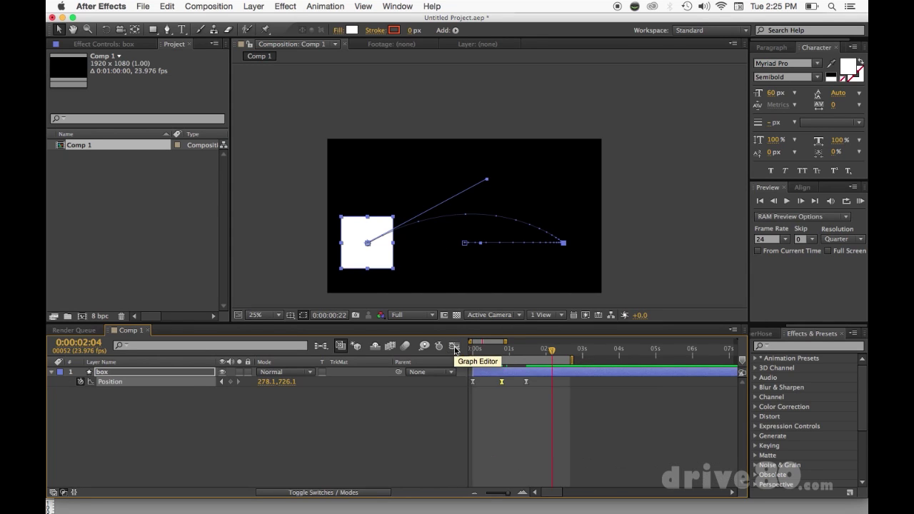
{"action": "left_click", "coordinate": [518, 351]}
{"action": "left_click_drag", "start_coordinate": [519, 351], "coordinate": [506, 351]}
{"action": "left_click_drag", "start_coordinate": [543, 392], "coordinate": [465, 377]}
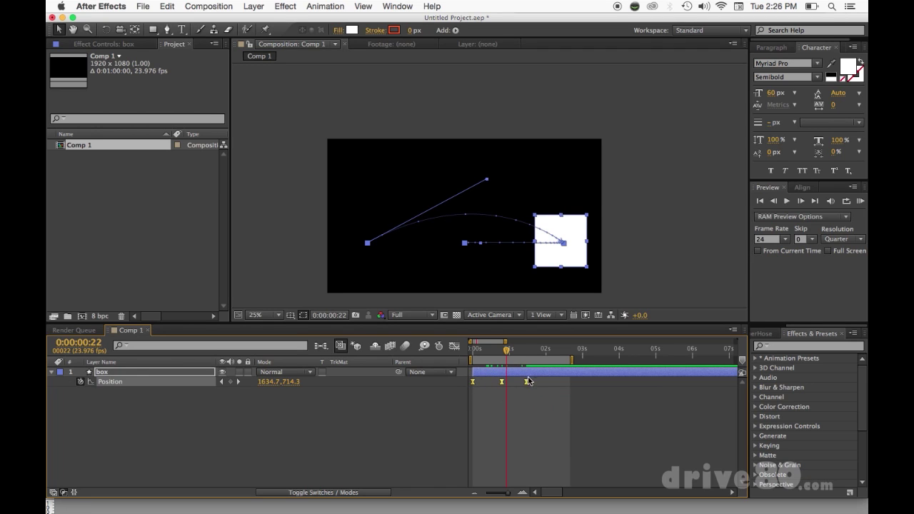
{"action": "mouse_move", "coordinate": [527, 384]}
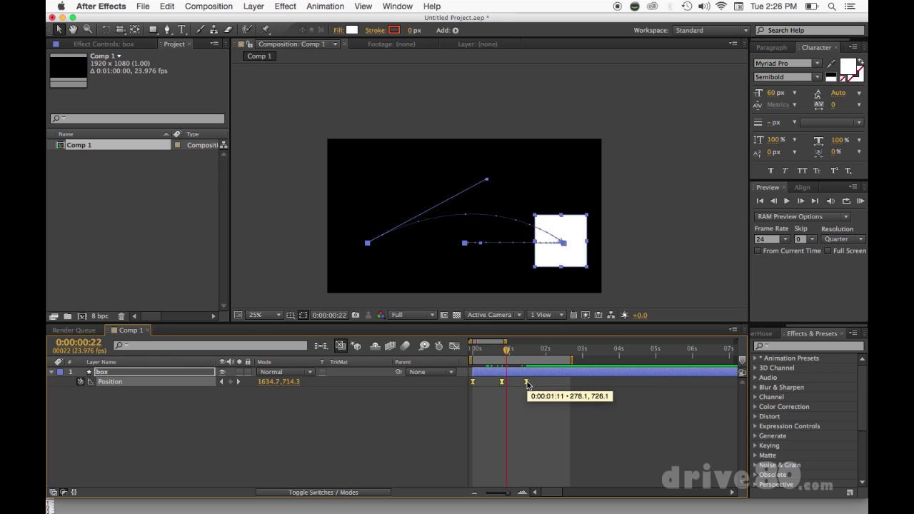
{"action": "left_click_drag", "start_coordinate": [527, 384], "coordinate": [504, 384]}
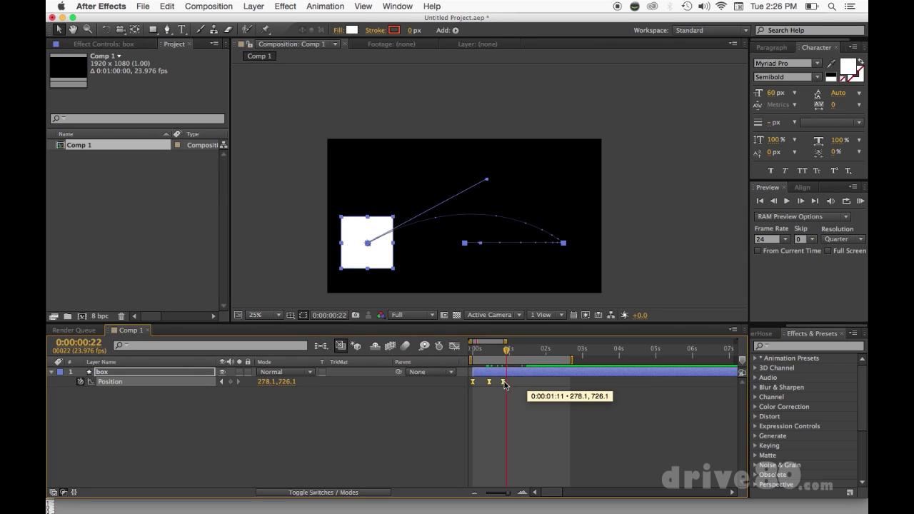
{"action": "left_click_drag", "start_coordinate": [504, 385], "coordinate": [548, 384]}
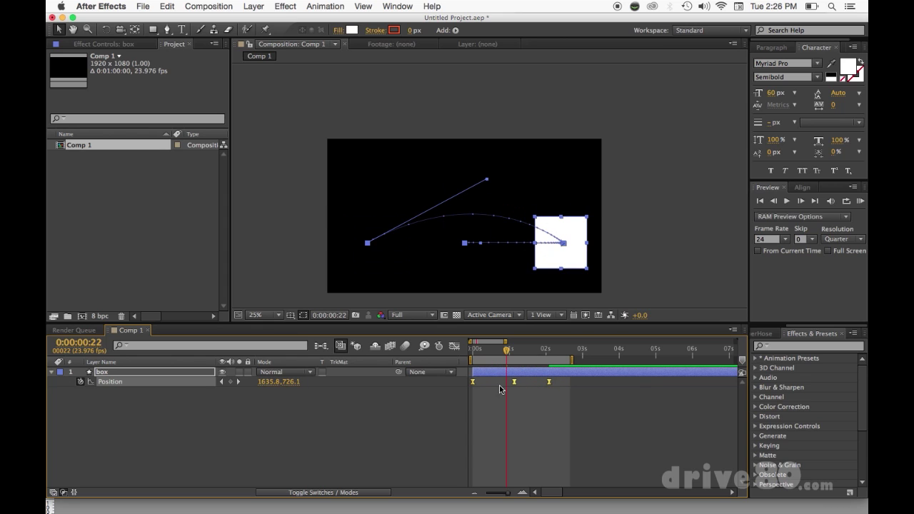
{"action": "left_click_drag", "start_coordinate": [549, 384], "coordinate": [498, 381]}
{"action": "key", "text": "space"}
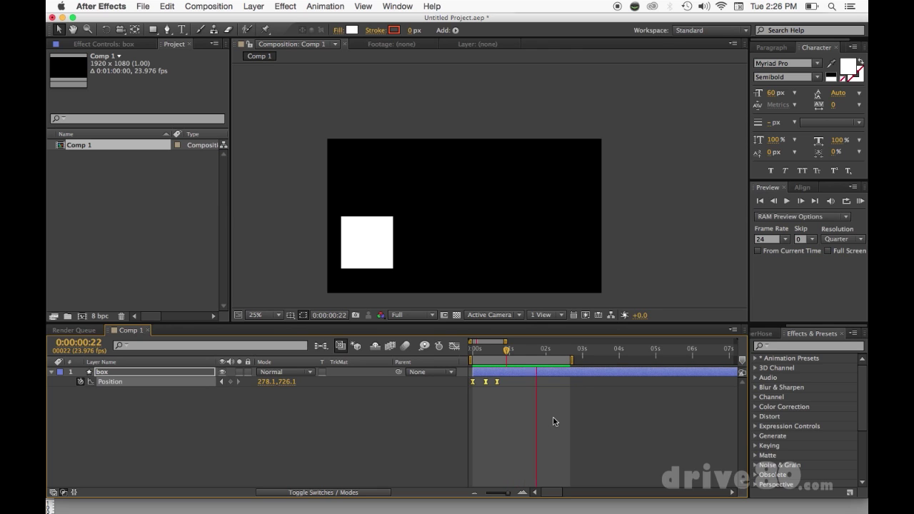
Step: End the work area at 0:00:01:04 and preview the shortened loop
{"action": "left_click", "coordinate": [516, 352]}
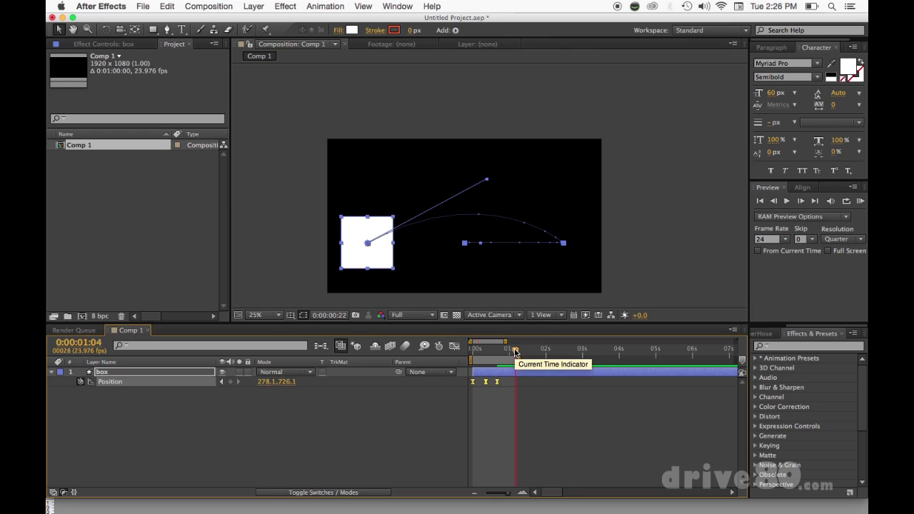
{"action": "key", "text": "n"}
{"action": "key", "text": "KP_0"}
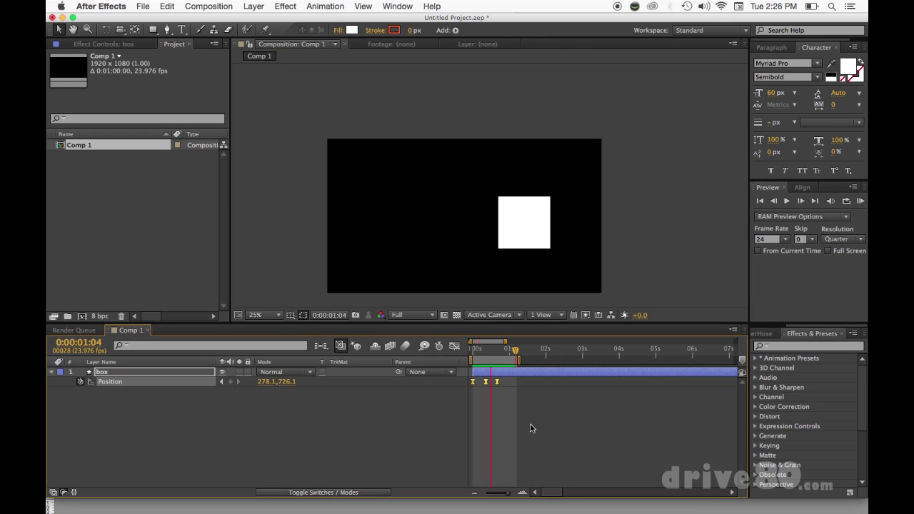
{"action": "left_click", "coordinate": [523, 363]}
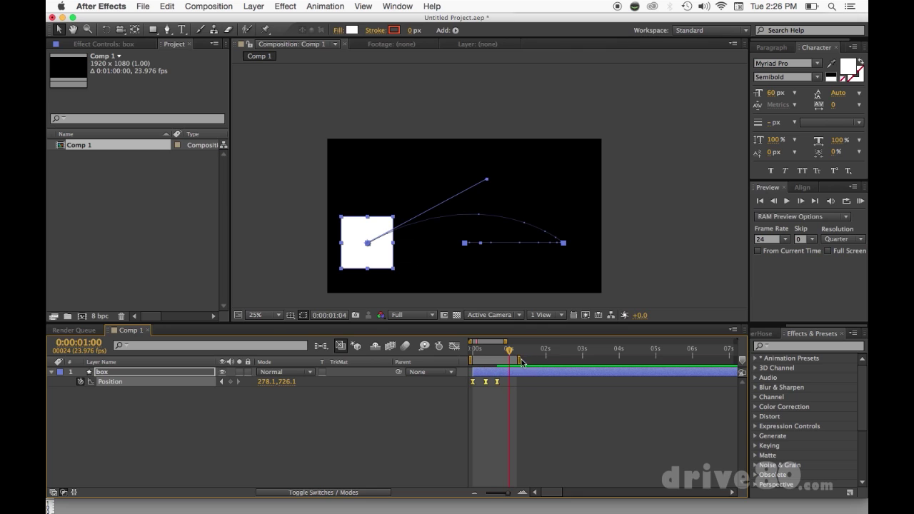
Step: Extend the work area to about 4 seconds, stretch the Position keyframes proportionally to end just before 3 seconds, preview, and deselect them
{"action": "left_click_drag", "start_coordinate": [520, 359], "coordinate": [620, 360]}
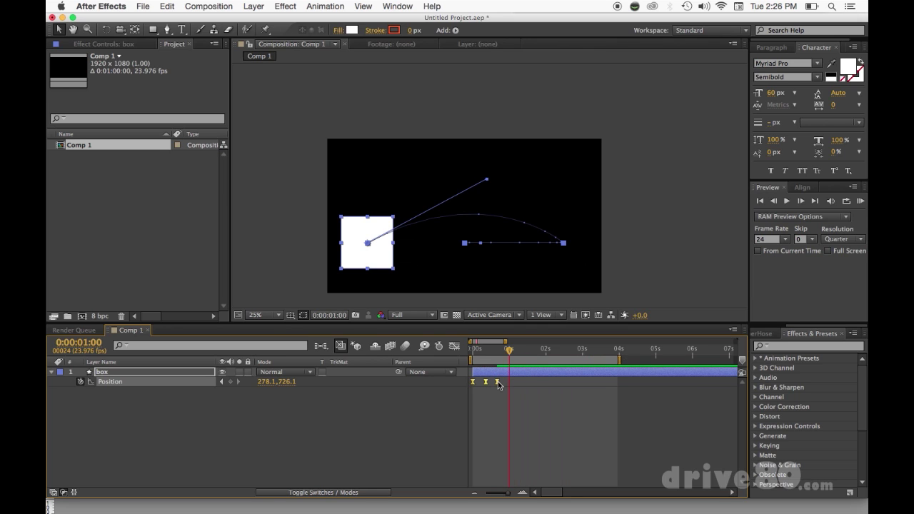
{"action": "left_click_drag", "start_coordinate": [502, 384], "coordinate": [577, 382]}
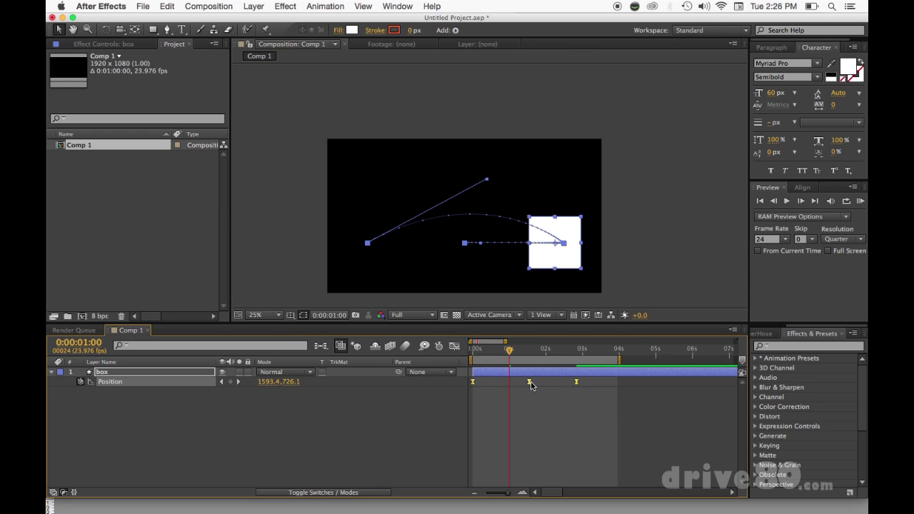
{"action": "left_click_drag", "start_coordinate": [475, 385], "coordinate": [545, 384]}
{"action": "key", "text": "space"}
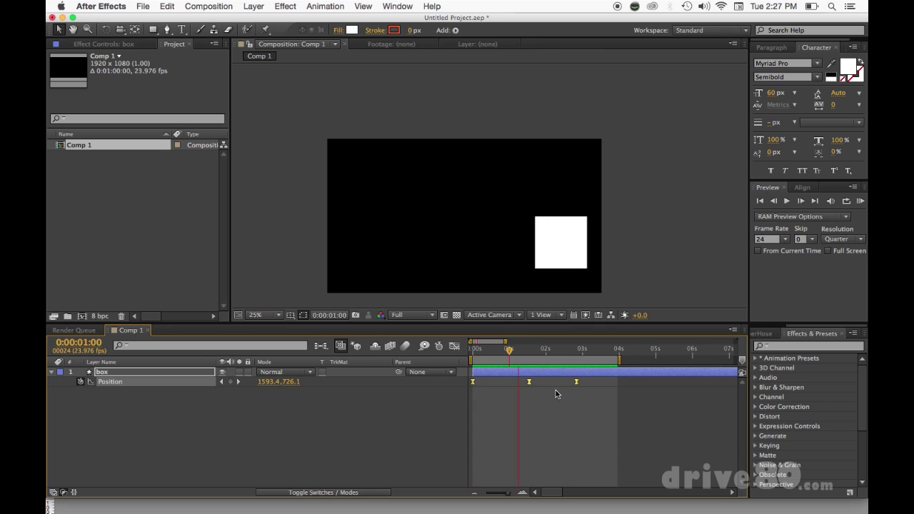
{"action": "key", "text": "space"}
{"action": "left_click", "coordinate": [574, 401]}
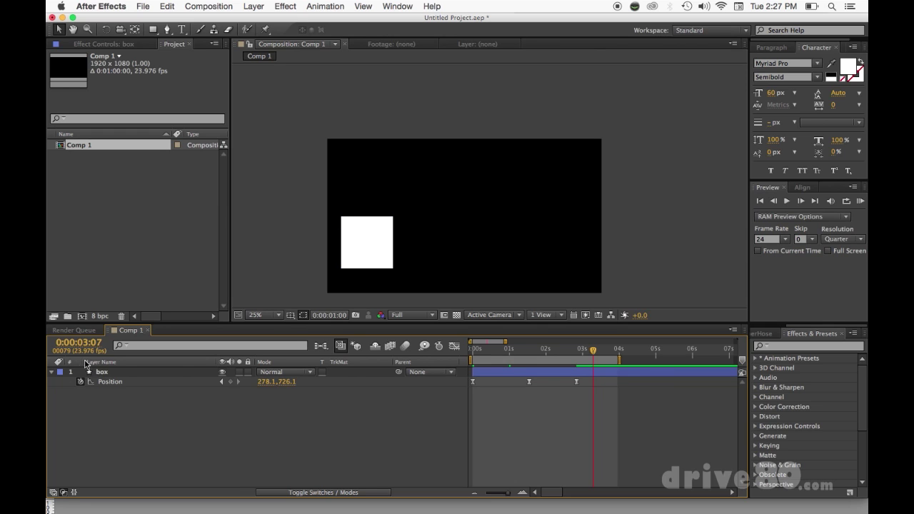
Step: Expand the box layer's full Transform group to examine its animatable properties, and deselect the layer
{"action": "left_click", "coordinate": [108, 373]}
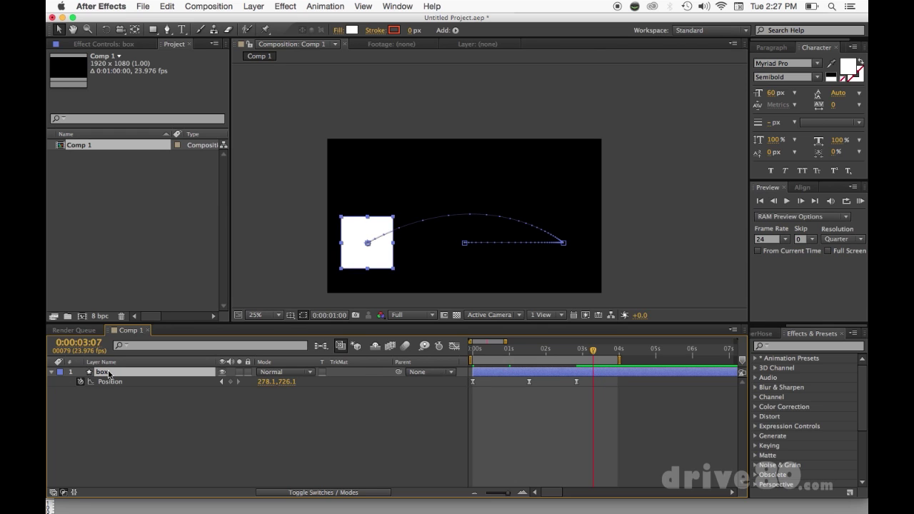
{"action": "key", "text": "p"}
{"action": "key", "text": "p"}
{"action": "key", "text": "p"}
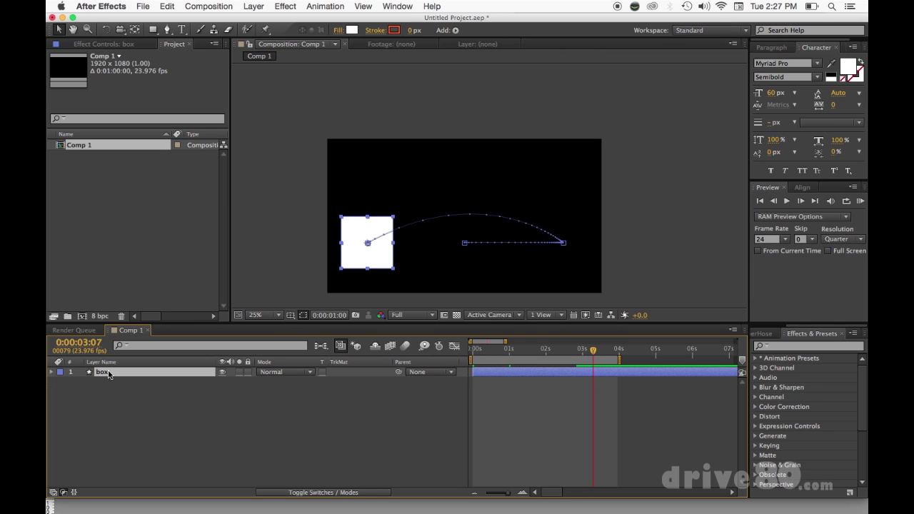
{"action": "left_click", "coordinate": [52, 373]}
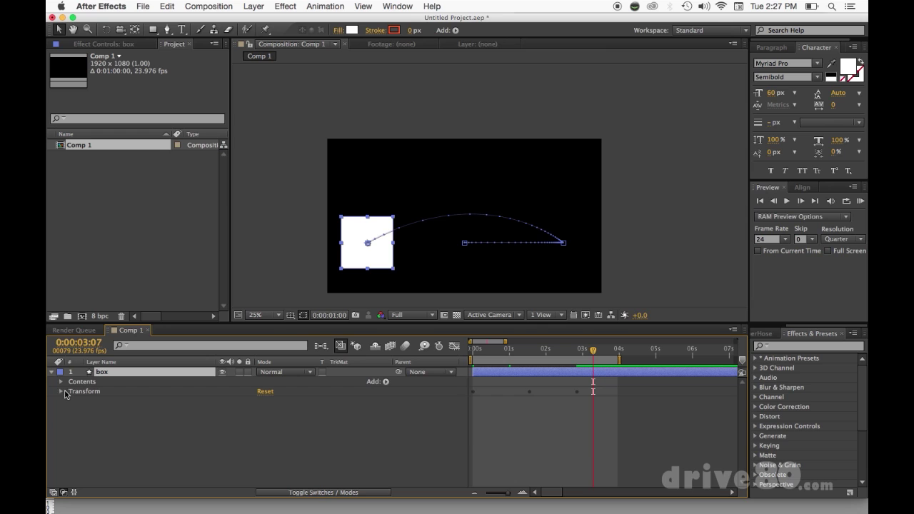
{"action": "left_click", "coordinate": [61, 392]}
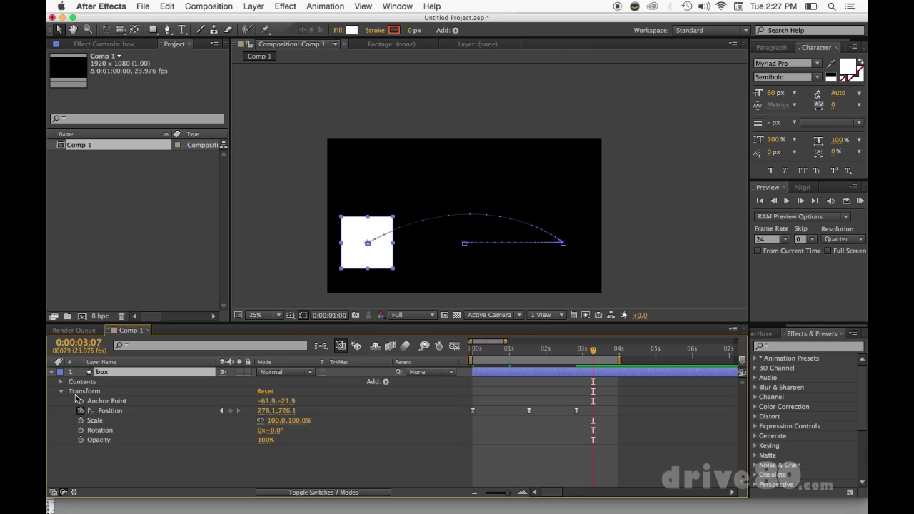
{"action": "left_click", "coordinate": [121, 402]}
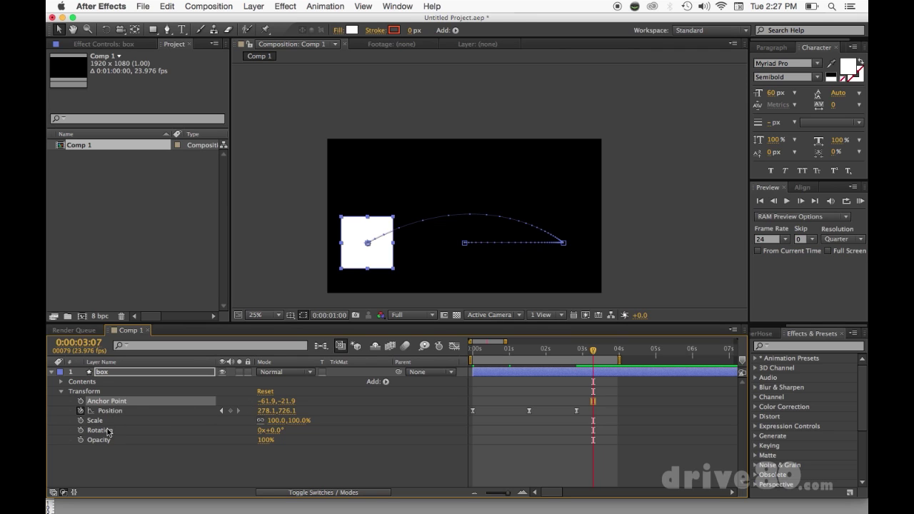
{"action": "left_click", "coordinate": [662, 204]}
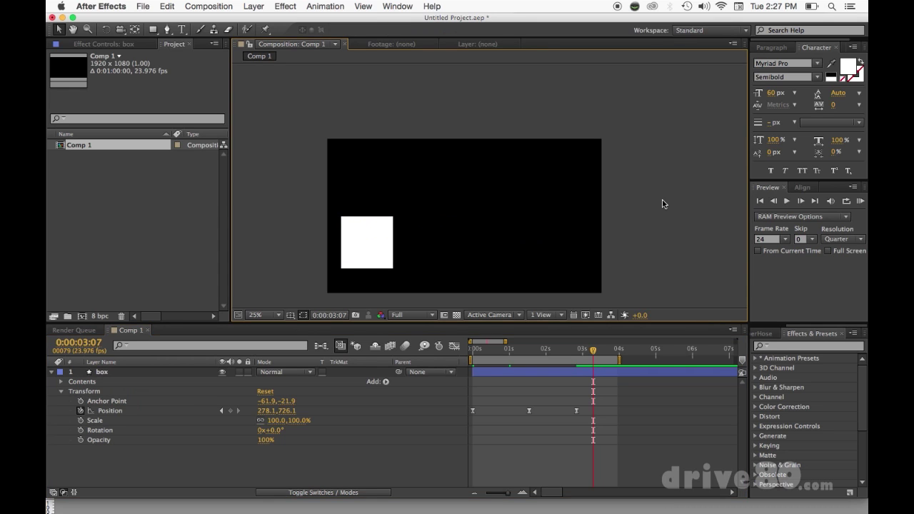